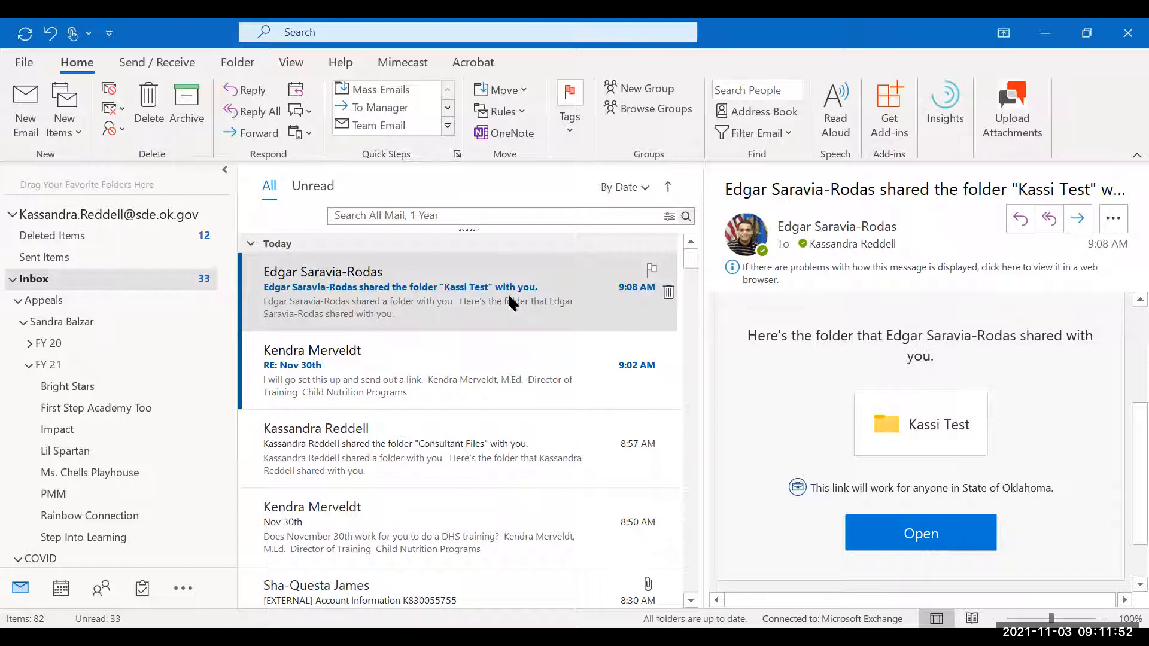
Step: Select the shared-folder email and its folder card, then minimize Outlook to reveal File Explorer
click(509, 301)
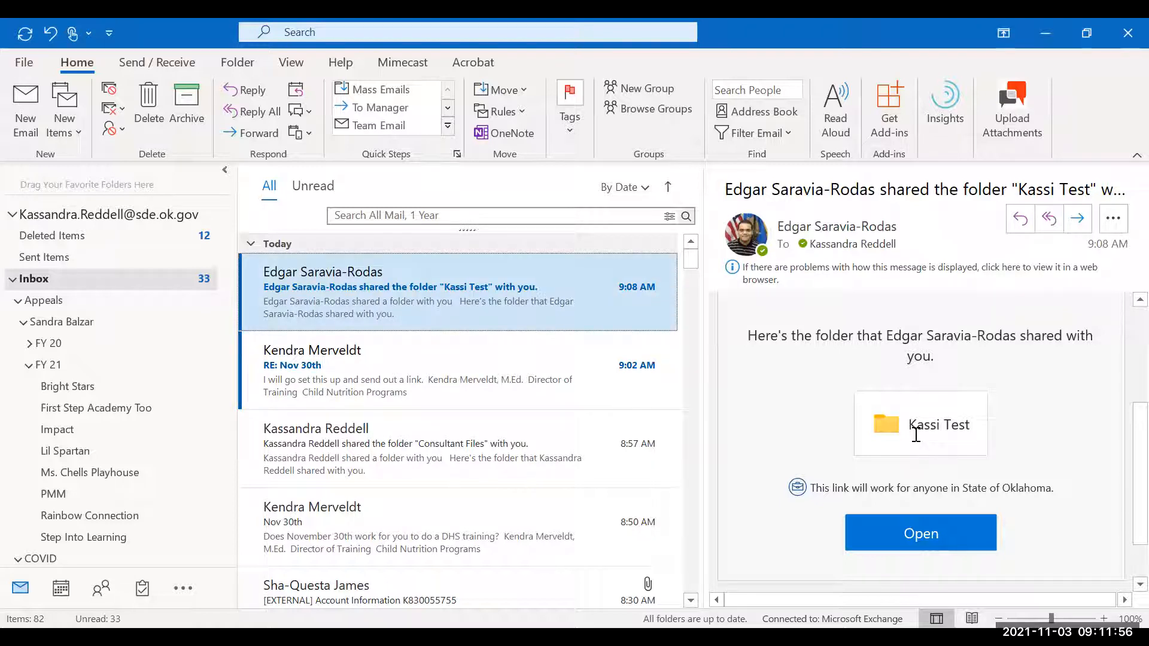
click(915, 429)
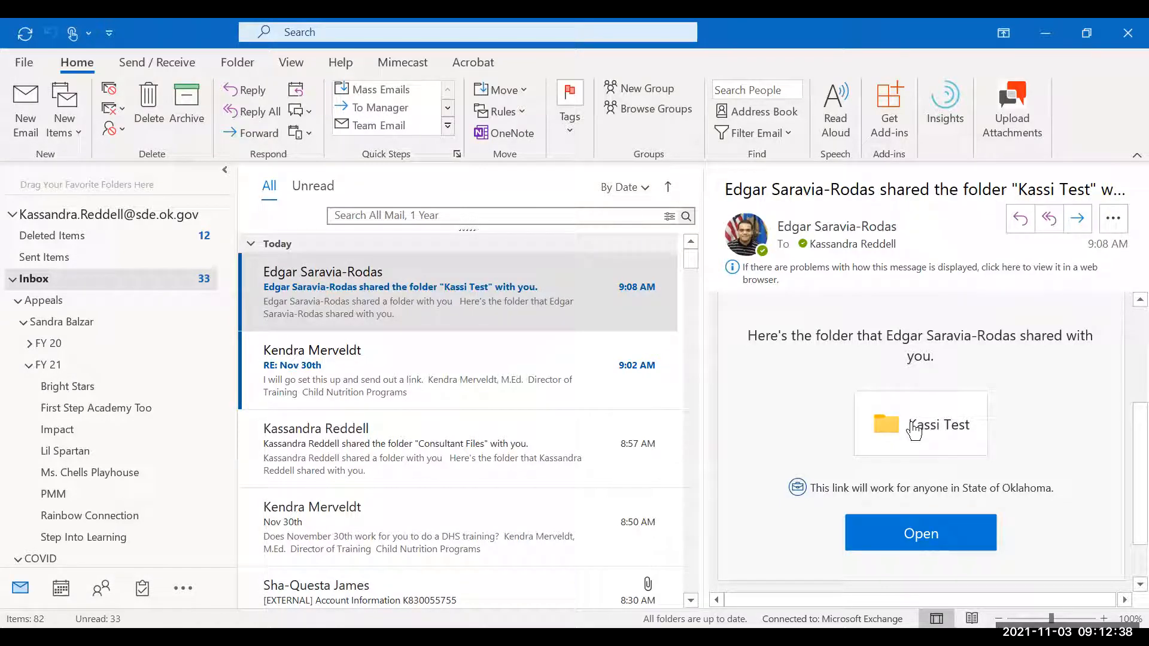
click(1047, 33)
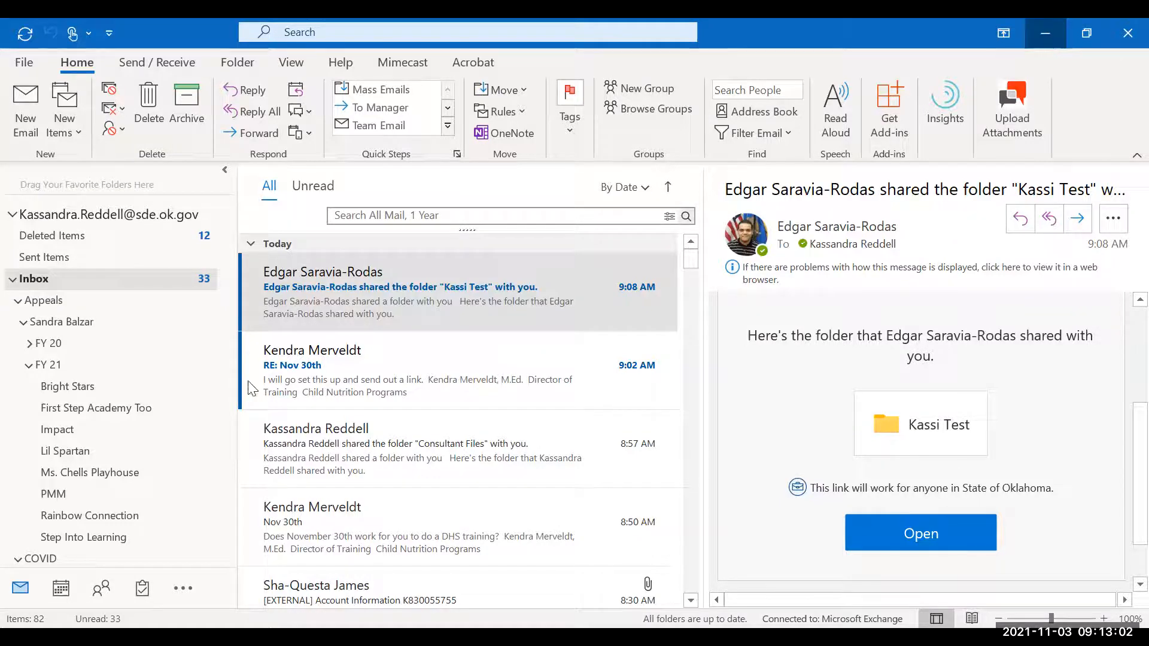
scroll(267, 341, up, 1)
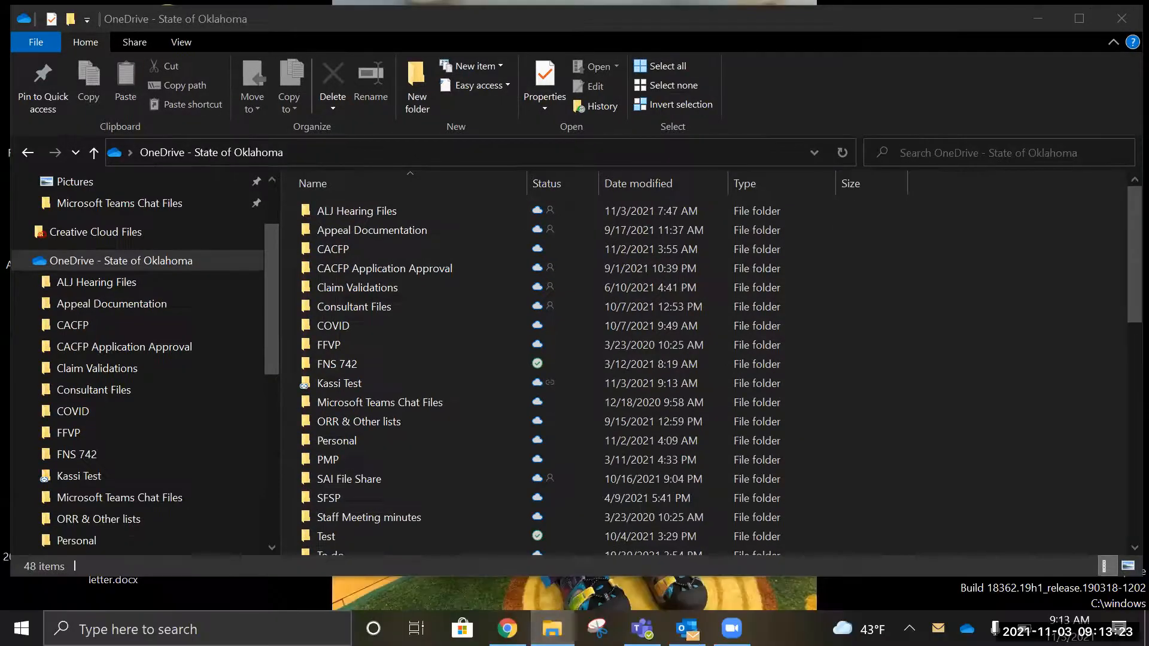
mouse_move(552, 628)
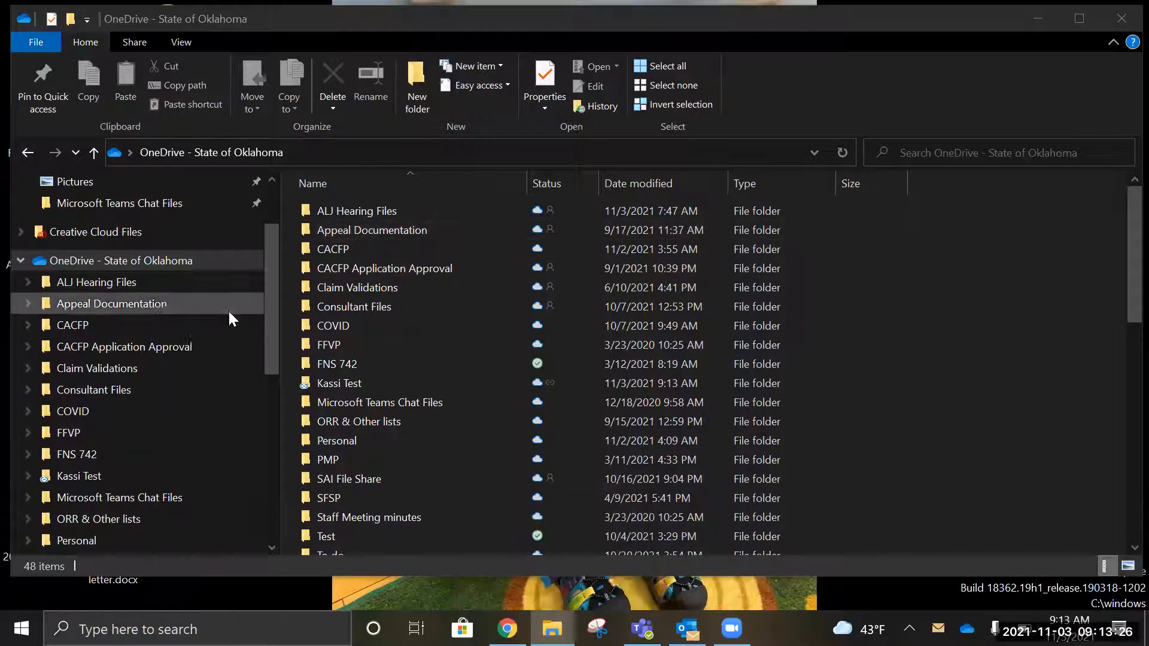
drag(273, 331, 281, 236)
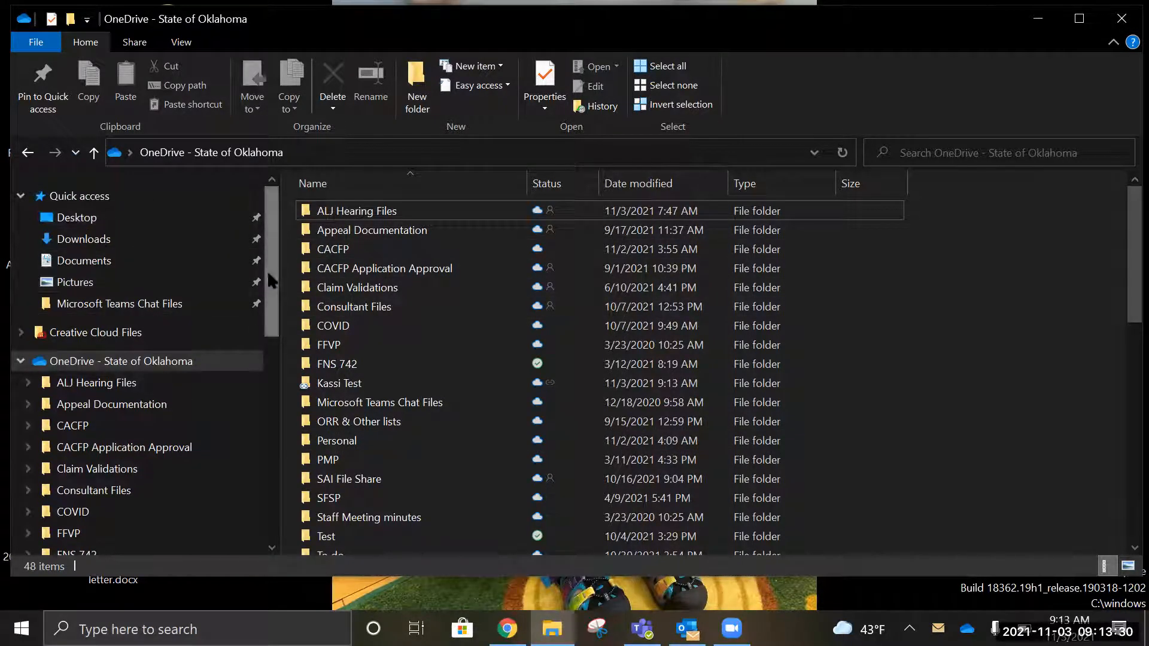
drag(267, 278, 269, 328)
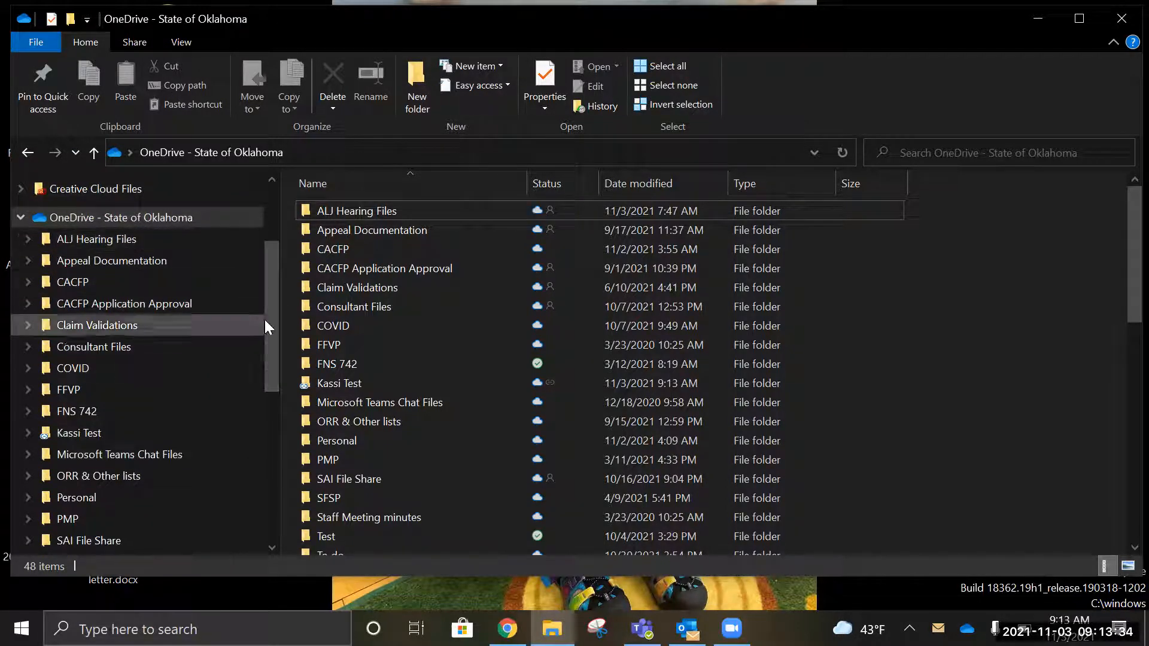
mouse_move(273, 318)
mouse_down()
mouse_move(274, 333)
mouse_move(269, 323)
mouse_up()
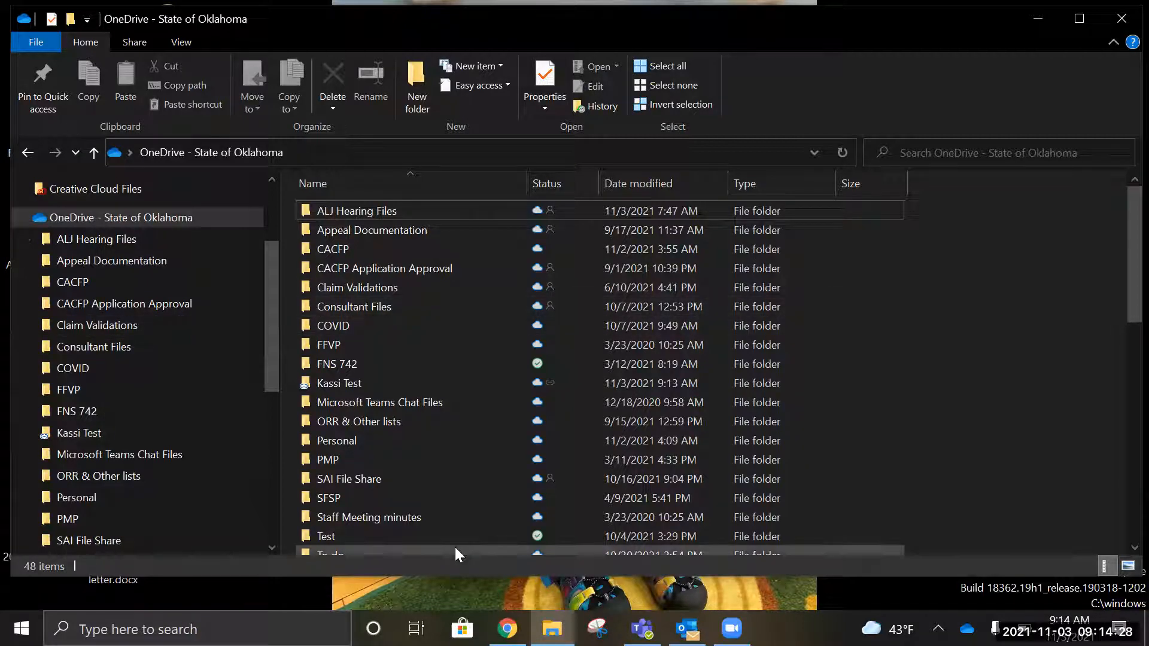
click(552, 629)
click(552, 629)
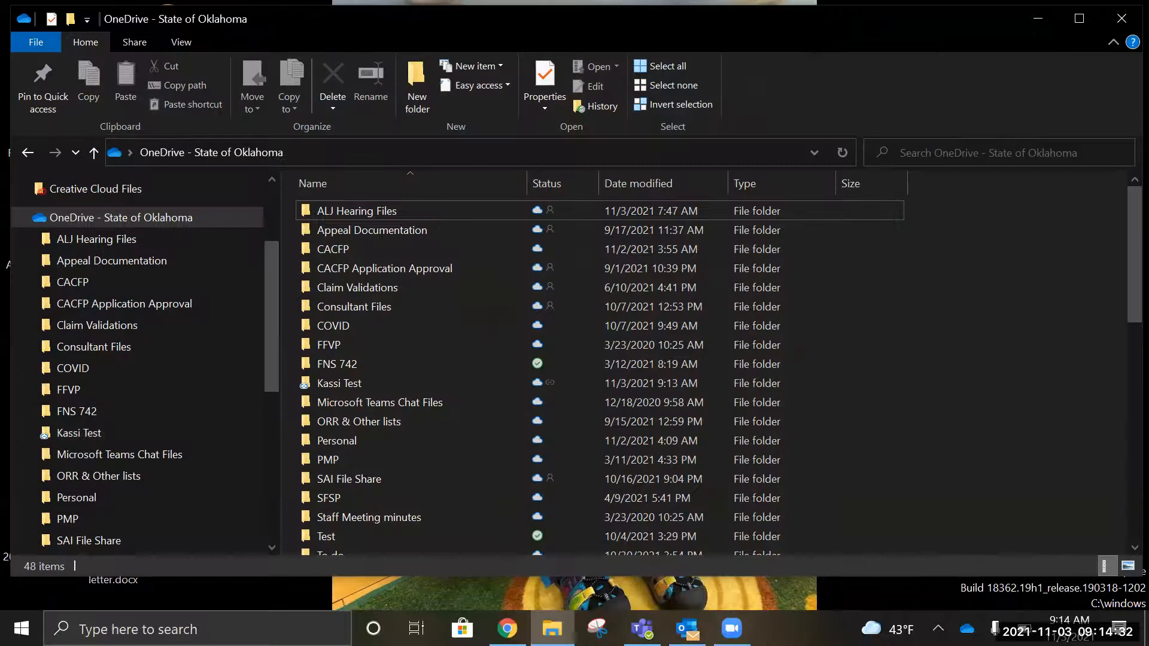
click(552, 629)
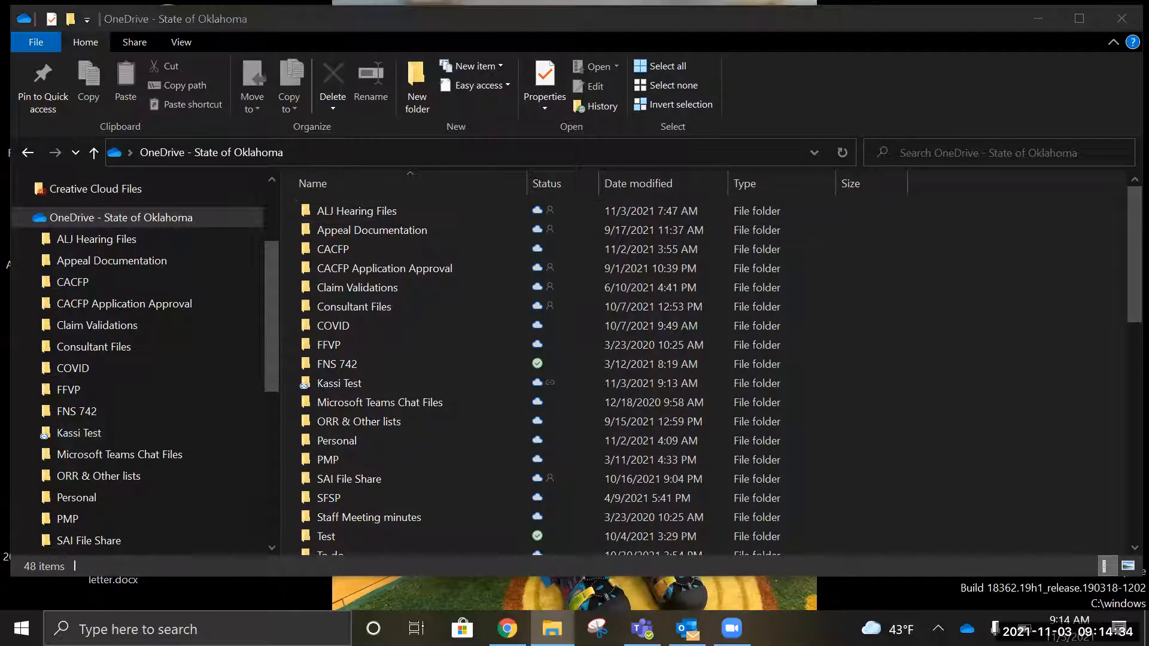
click(967, 18)
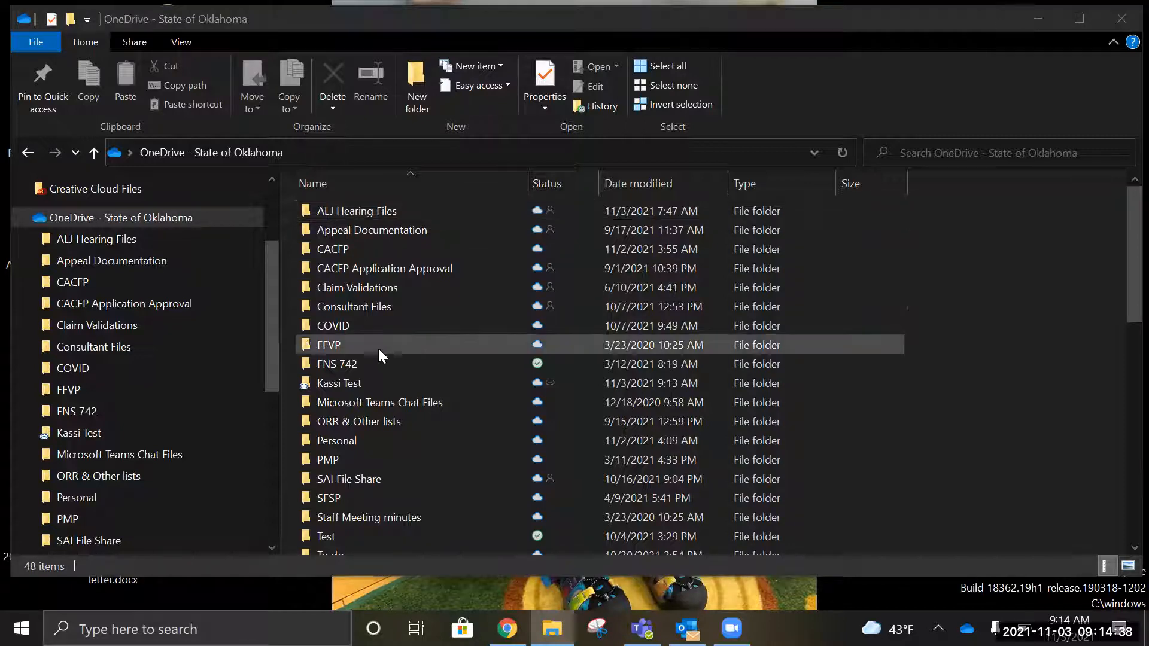
mouse_move(265, 333)
mouse_down()
mouse_move(266, 295)
mouse_move(267, 327)
mouse_up()
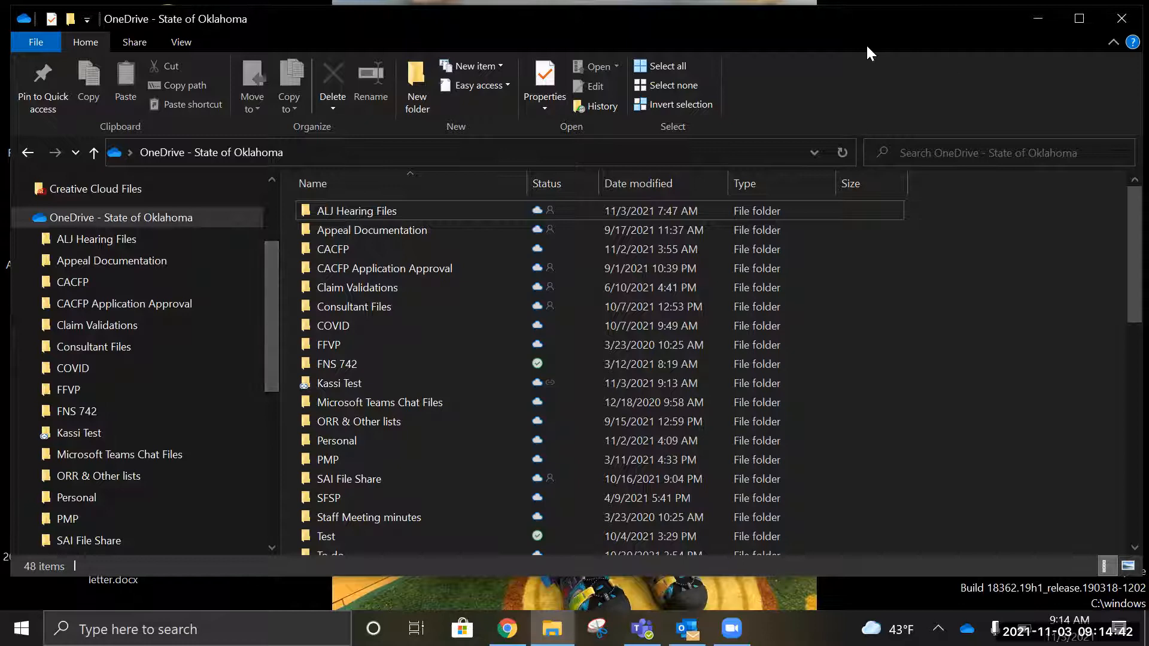
Step: Create a new folder in OneDrive - State of Oklahoma and open it
right_click(216, 220)
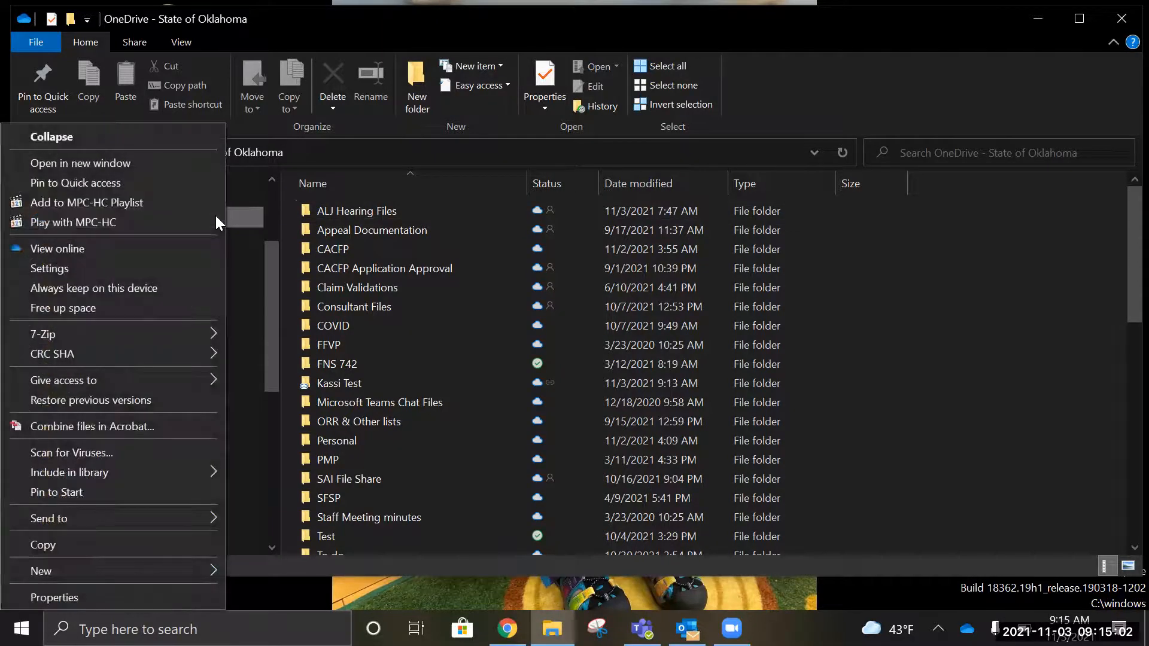
mouse_move(90, 572)
click(269, 579)
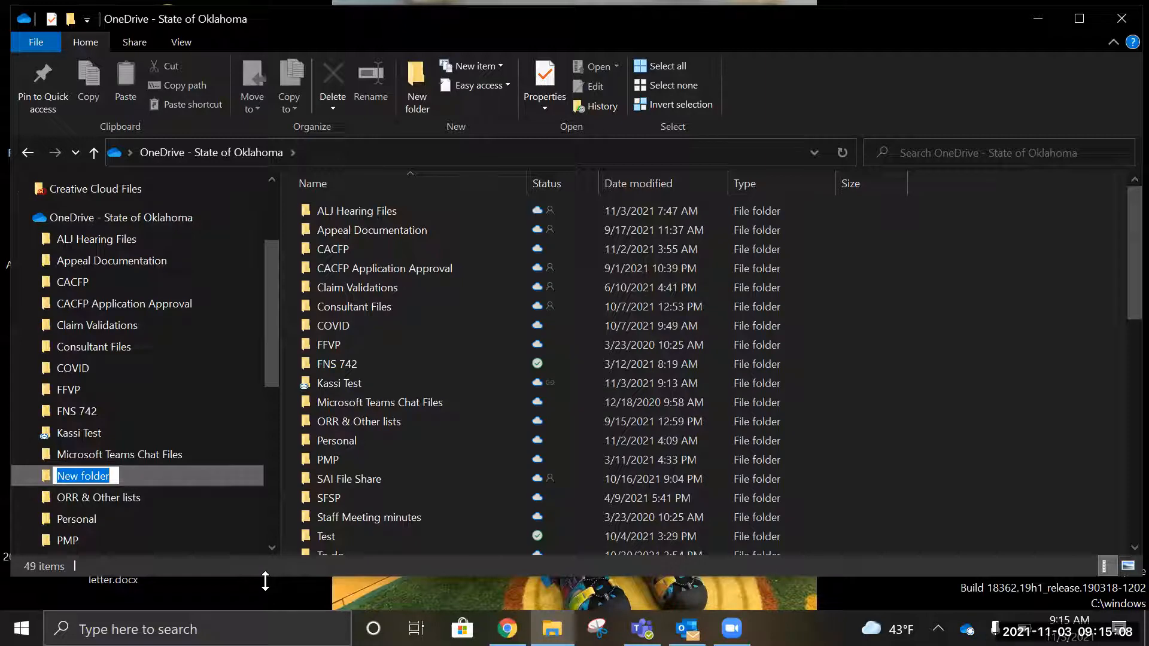
text(CA)
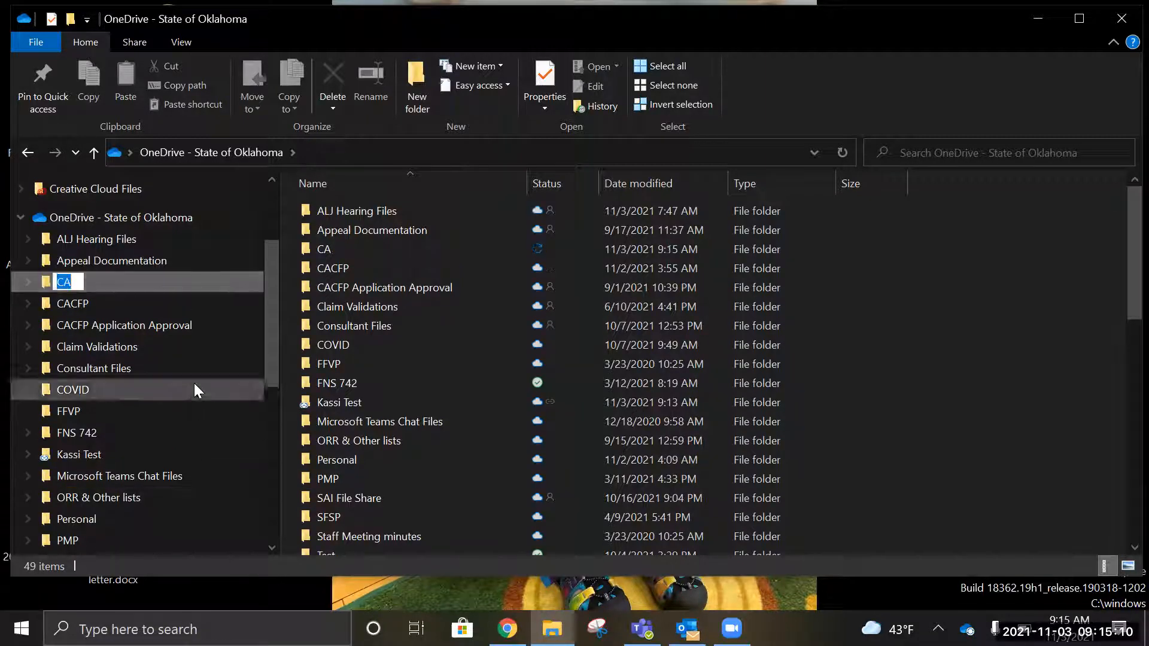
click(71, 284)
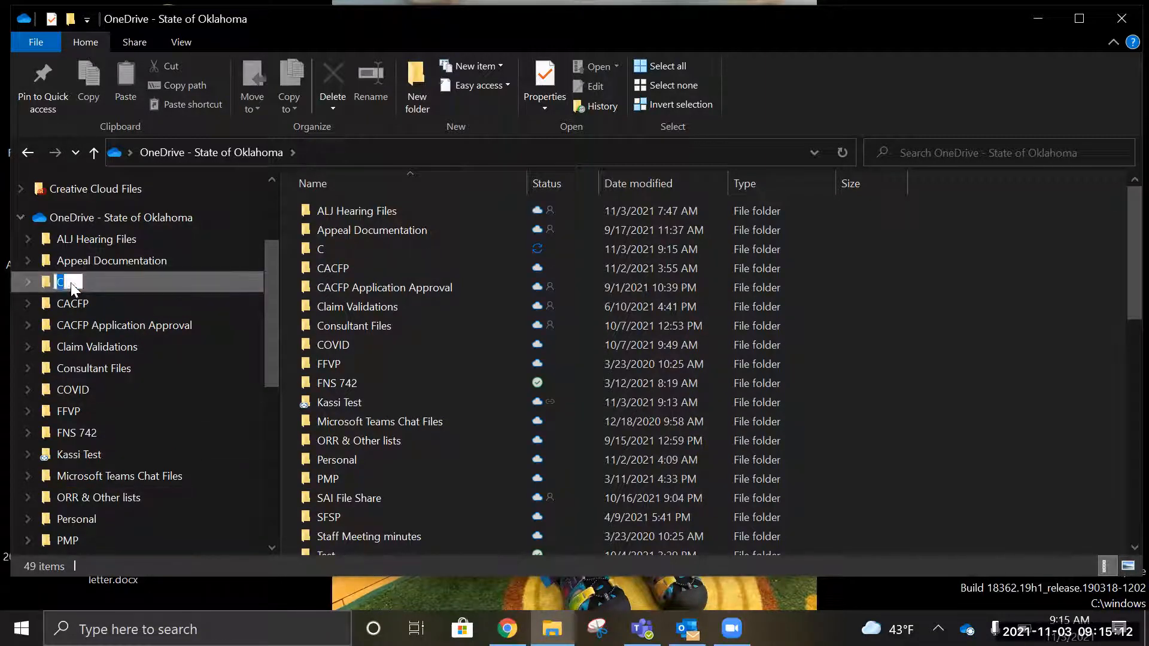
text(CFP AR)
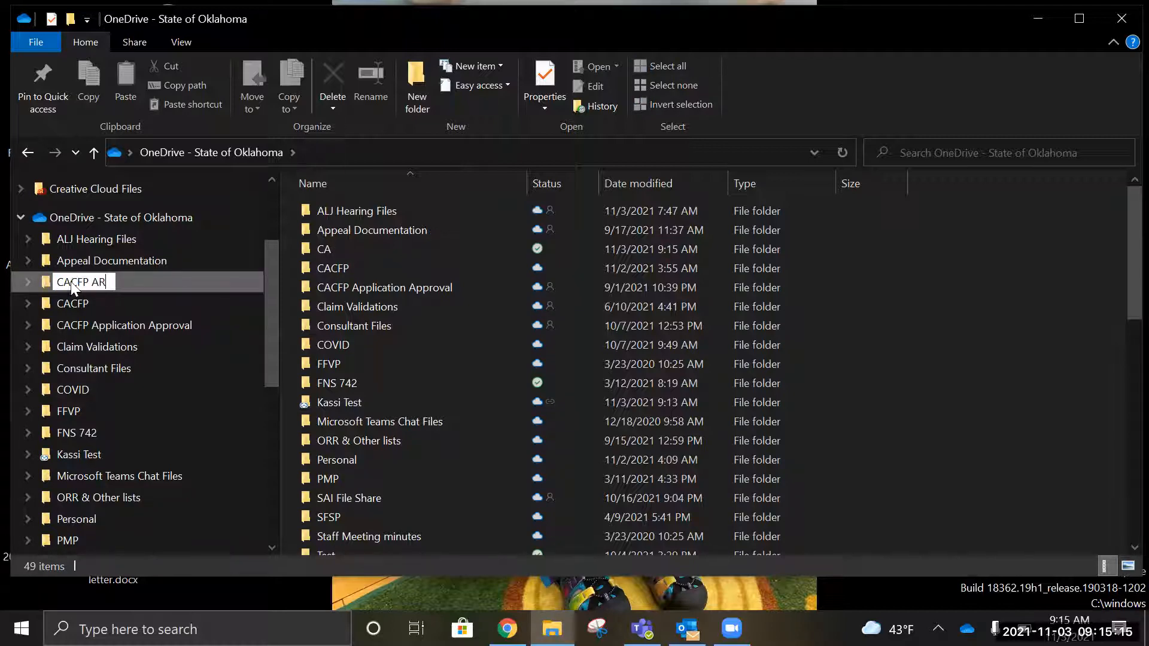
key(Return)
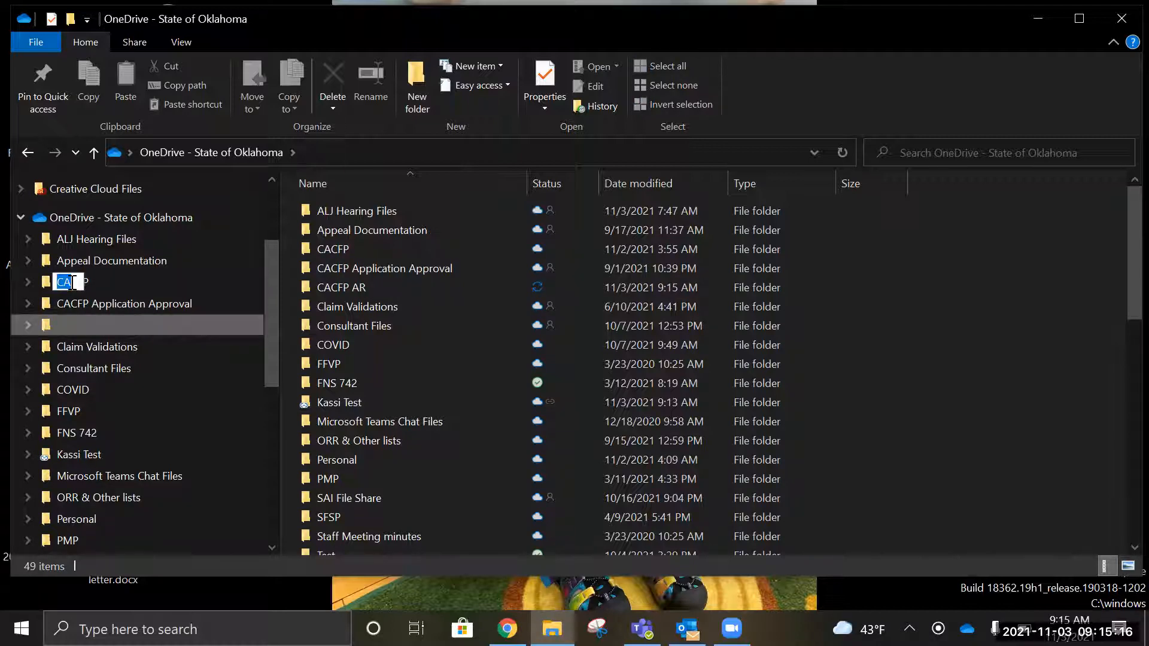
click(107, 333)
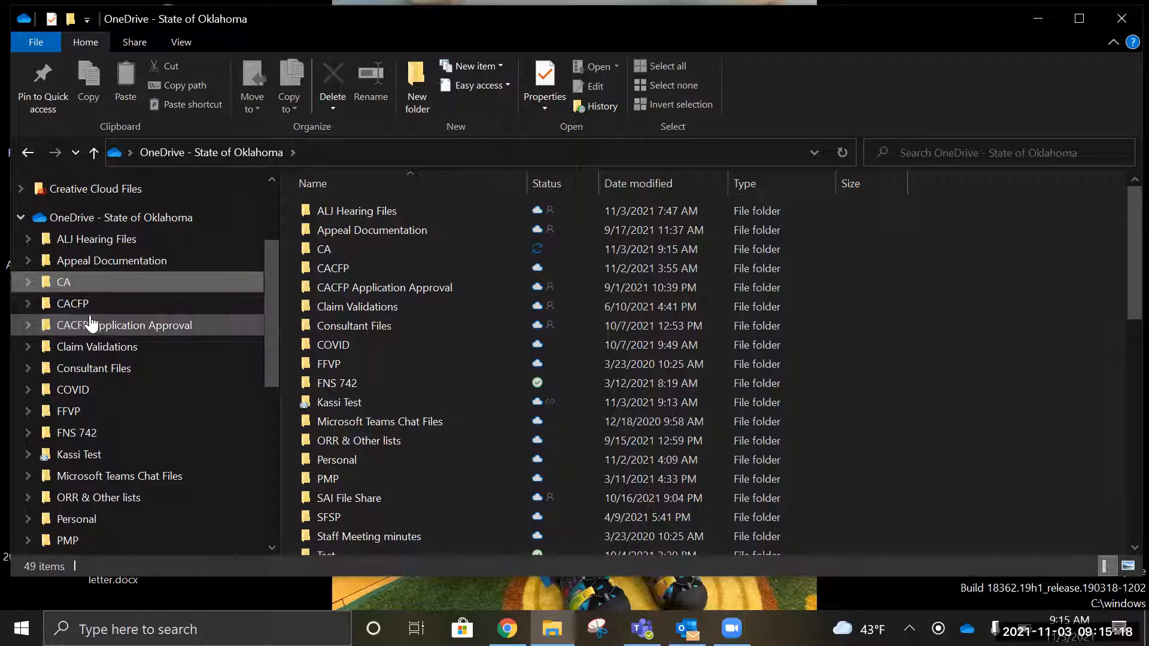
click(70, 285)
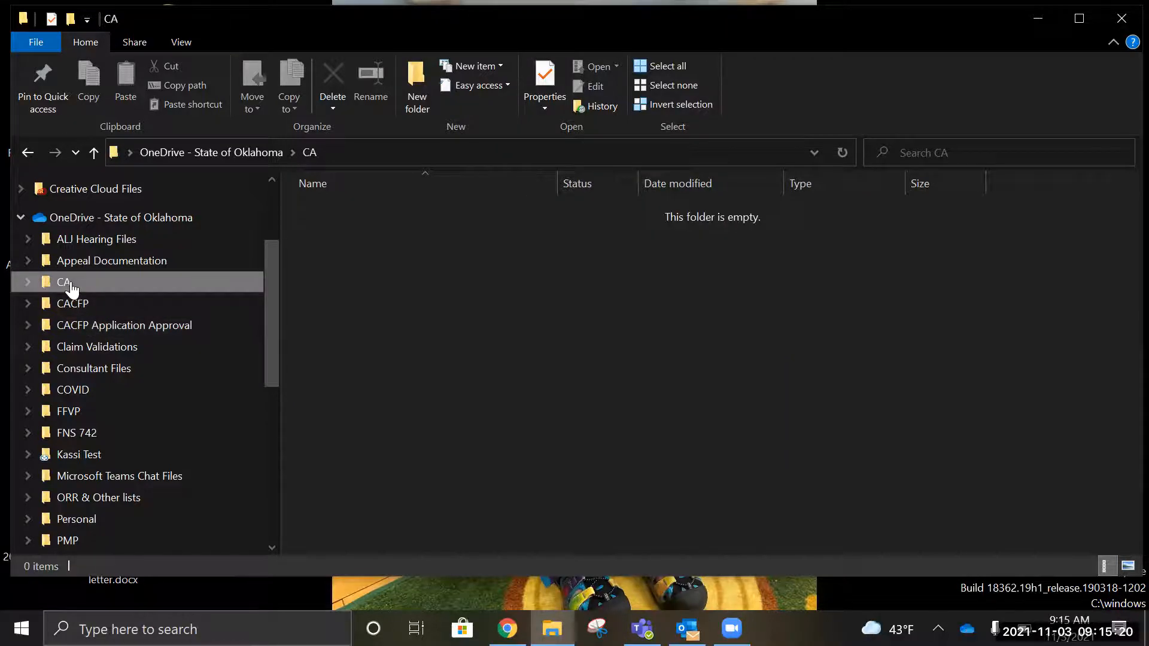
Step: Rename the new folder to 'CACFP Reviews (test)'
right_click(70, 286)
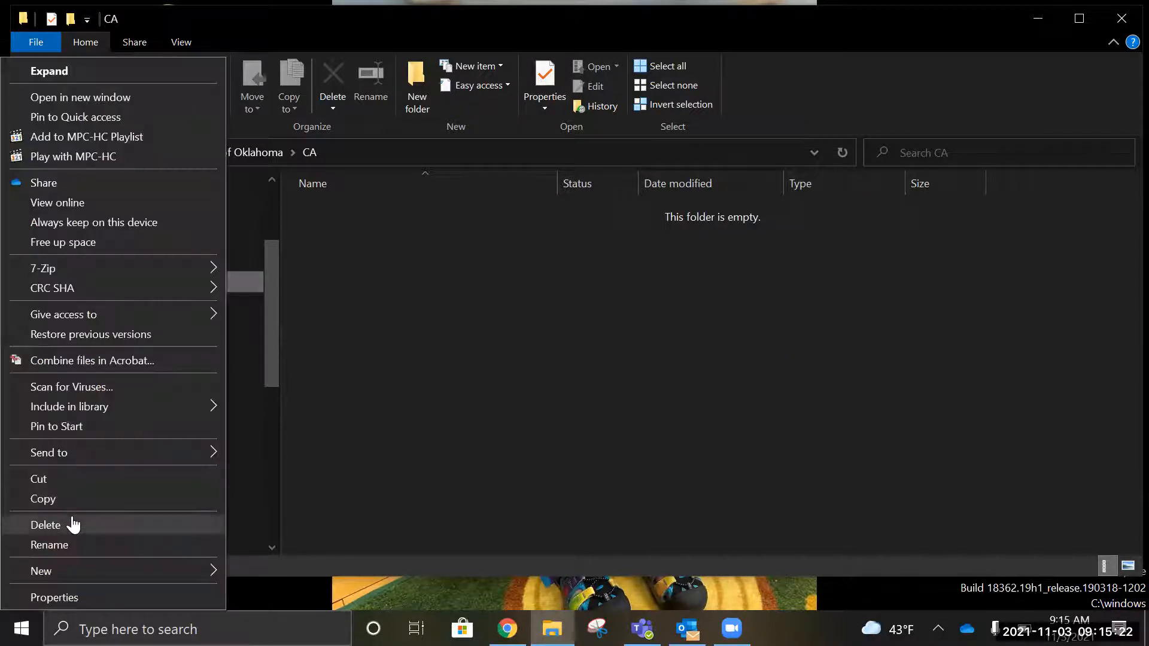
click(51, 549)
text(C)
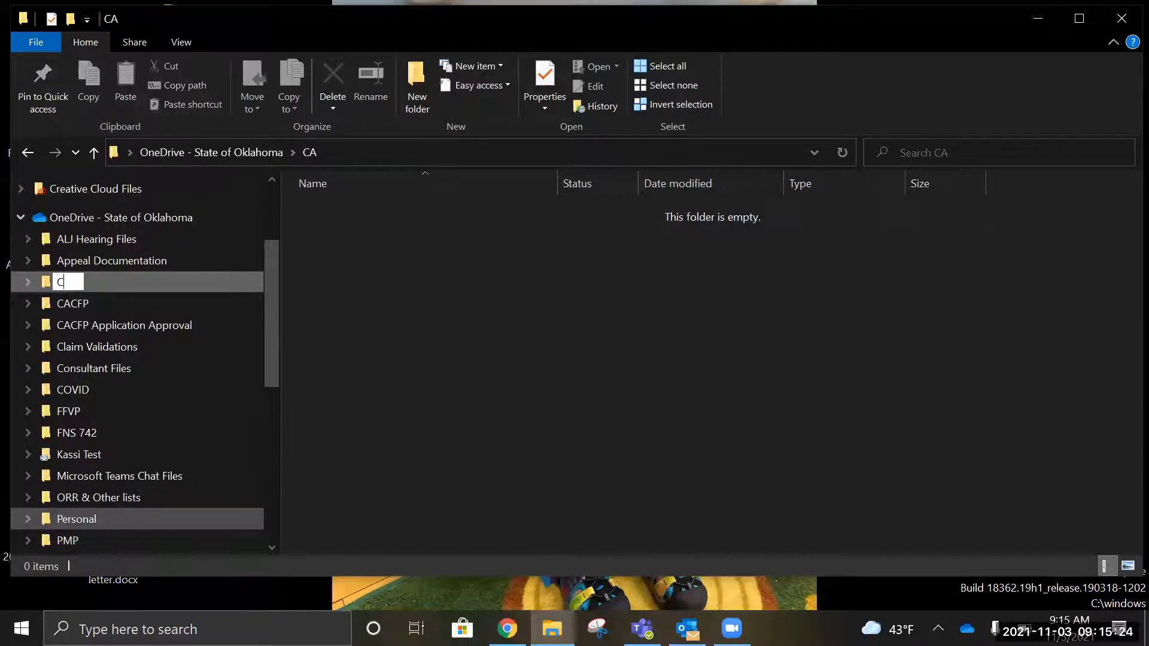
text(ACFP Reviews (test))
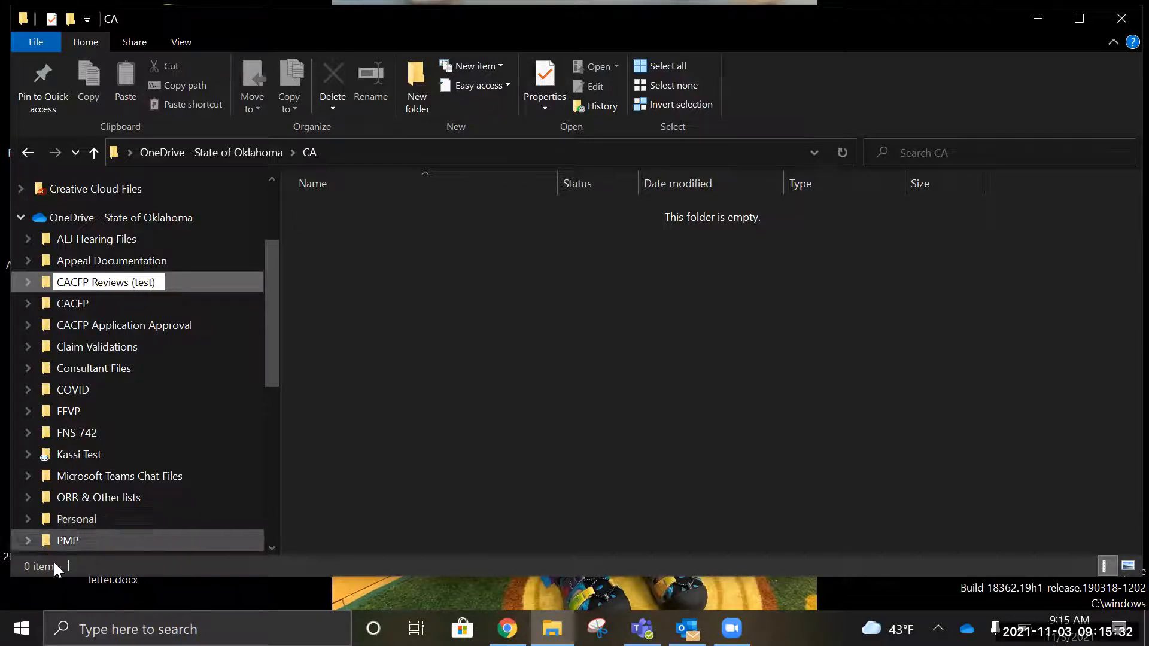
key(Return)
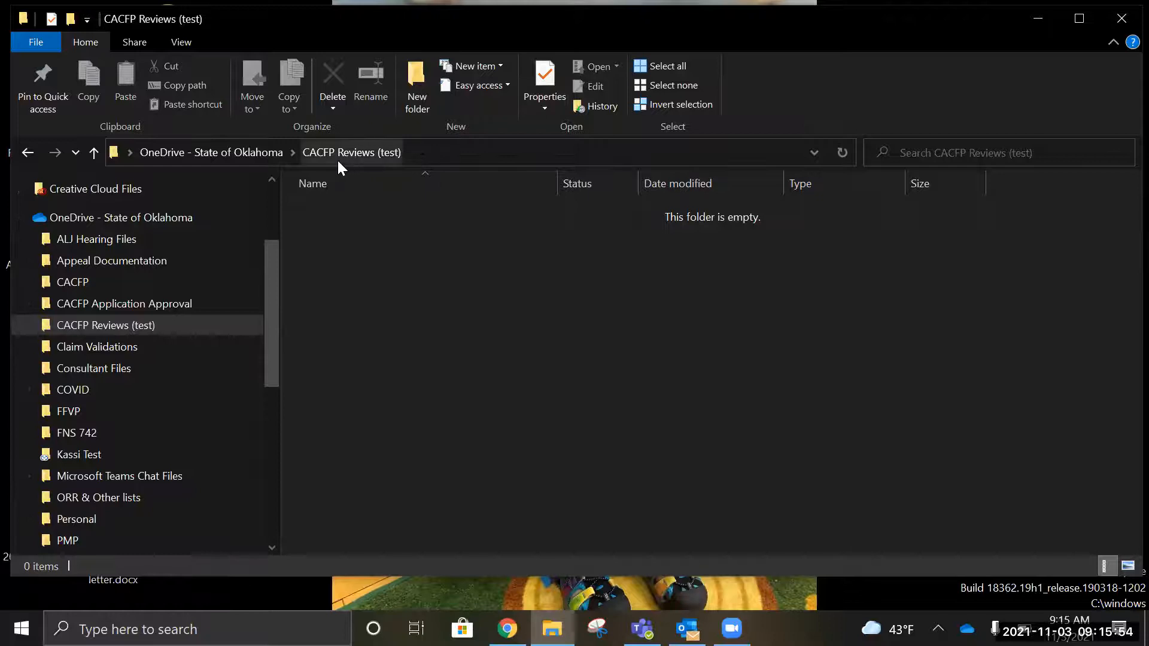
right_click(401, 289)
Step: Create an 'ABC daycare' subfolder inside CACFP Reviews (test)
click(498, 291)
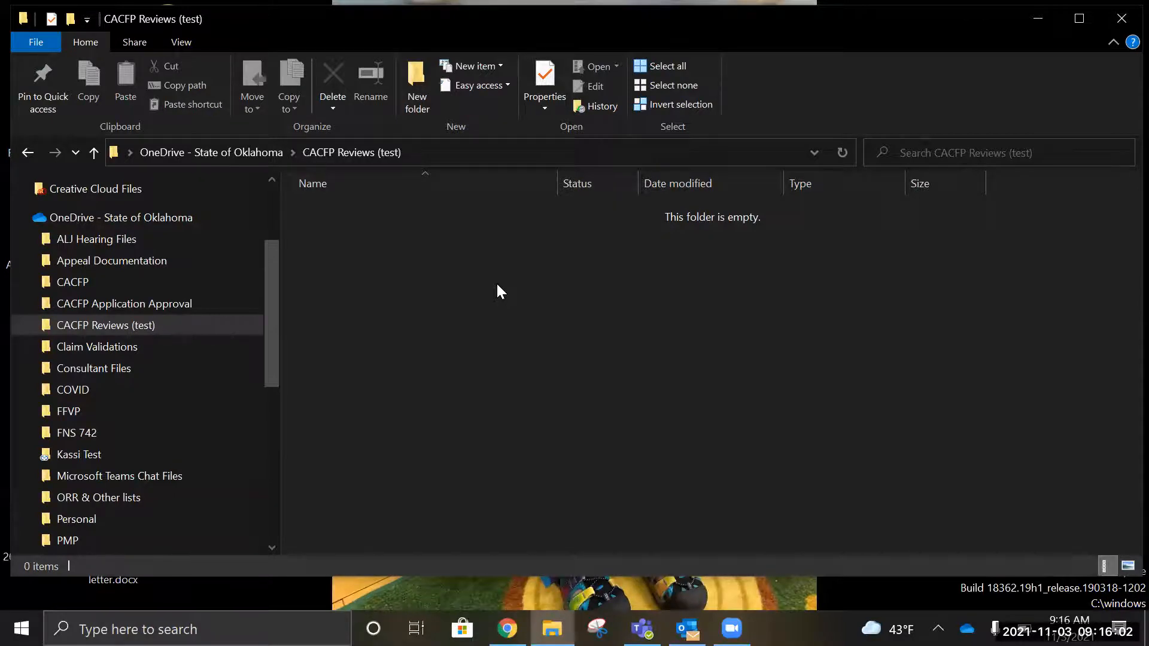
right_click(497, 284)
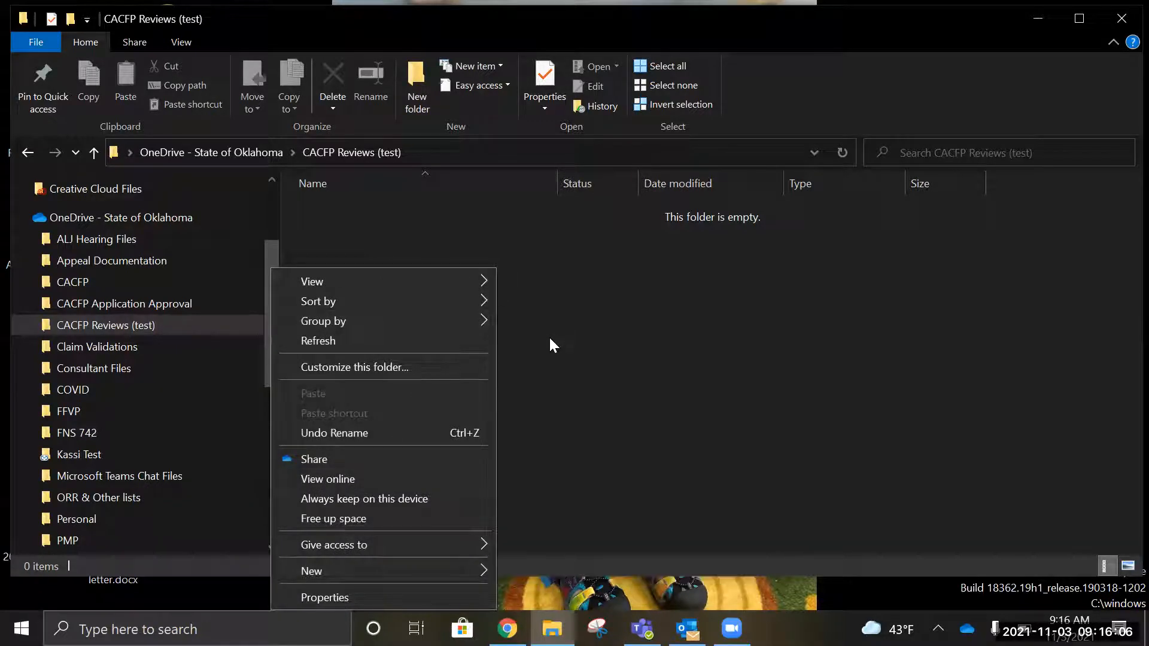
mouse_move(340, 578)
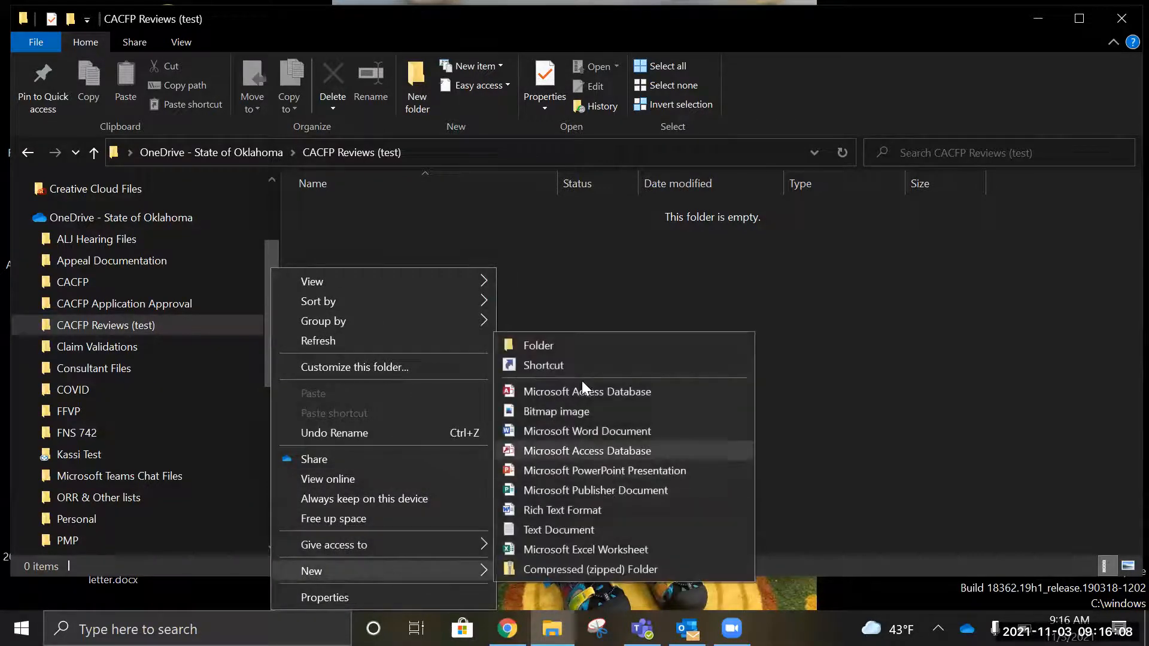
click(554, 346)
text(ABC)
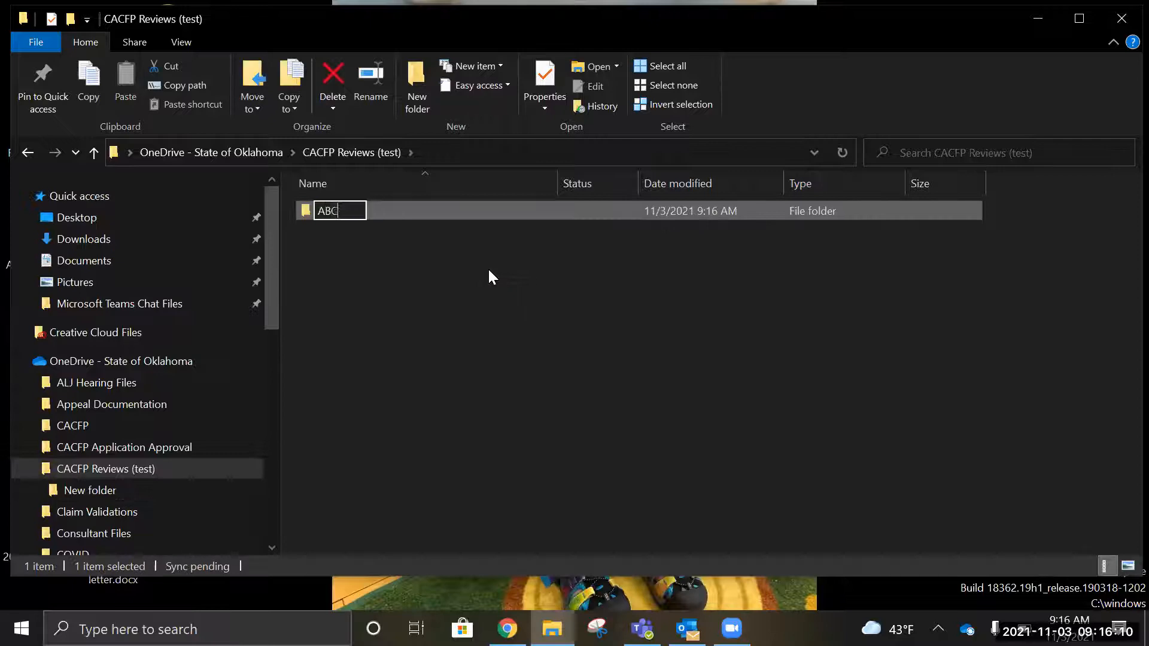
text( daycare)
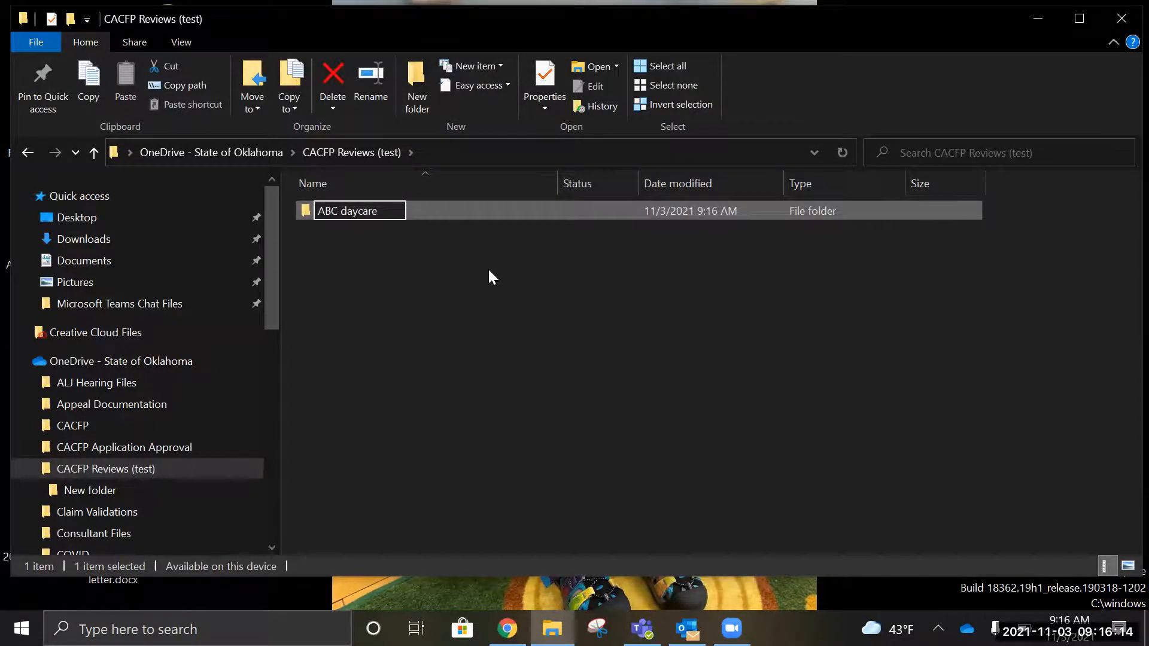
click(489, 274)
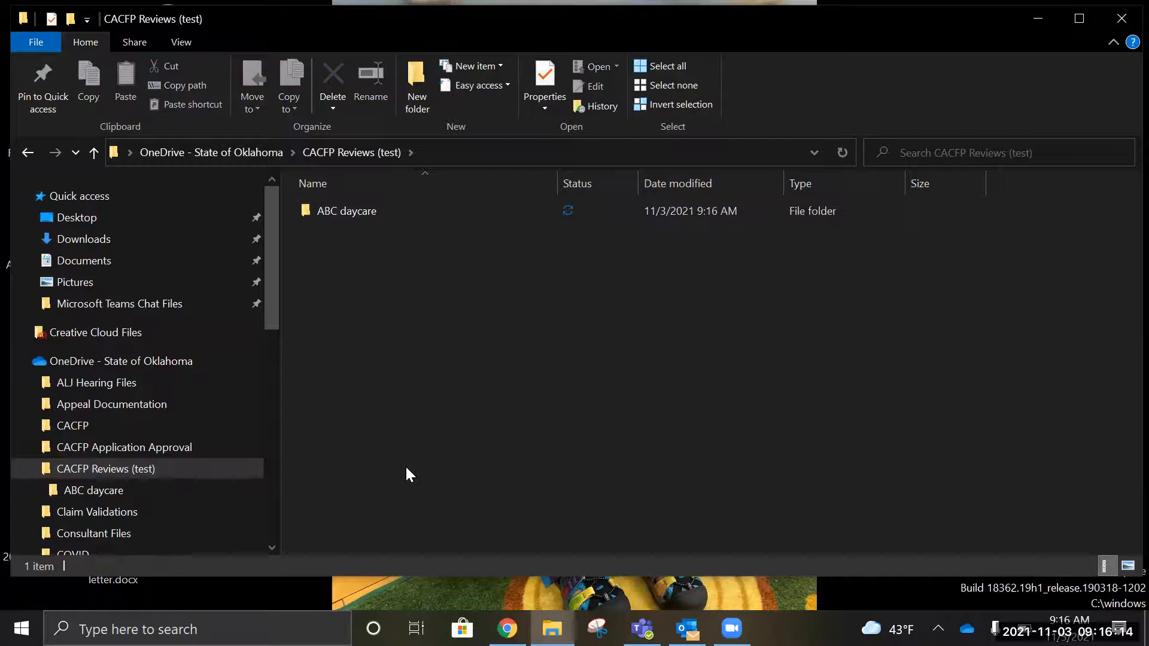
Step: Add a '124 daycare' subfolder and expand CACFP Reviews (test) in the folder tree
right_click(422, 306)
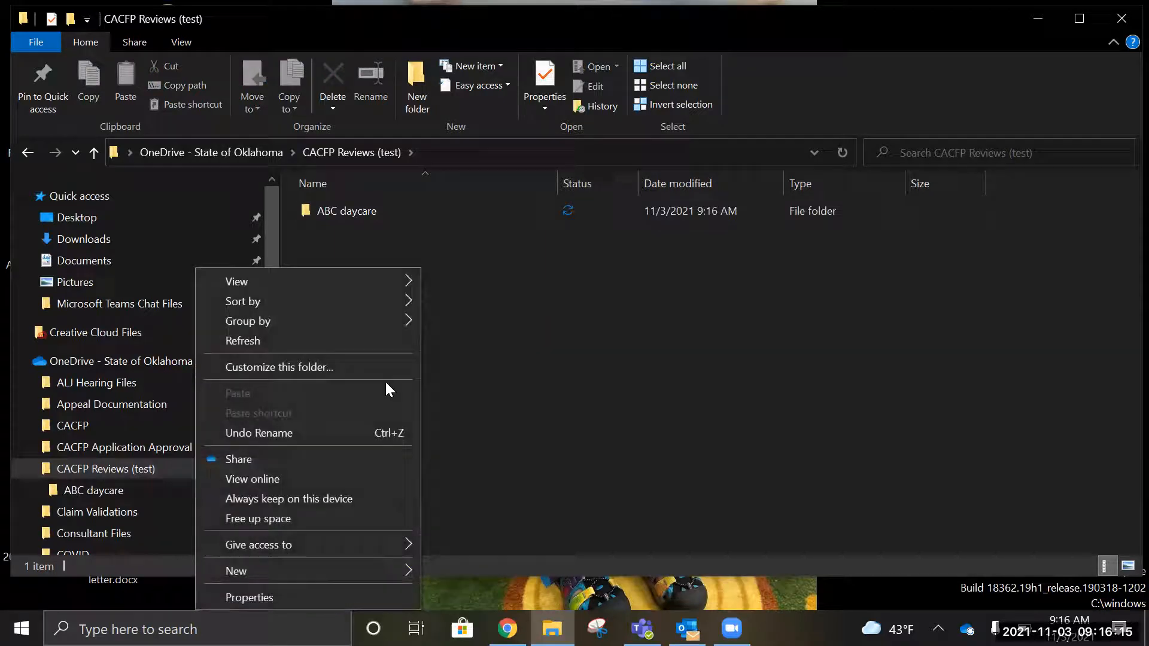
click(294, 567)
click(535, 345)
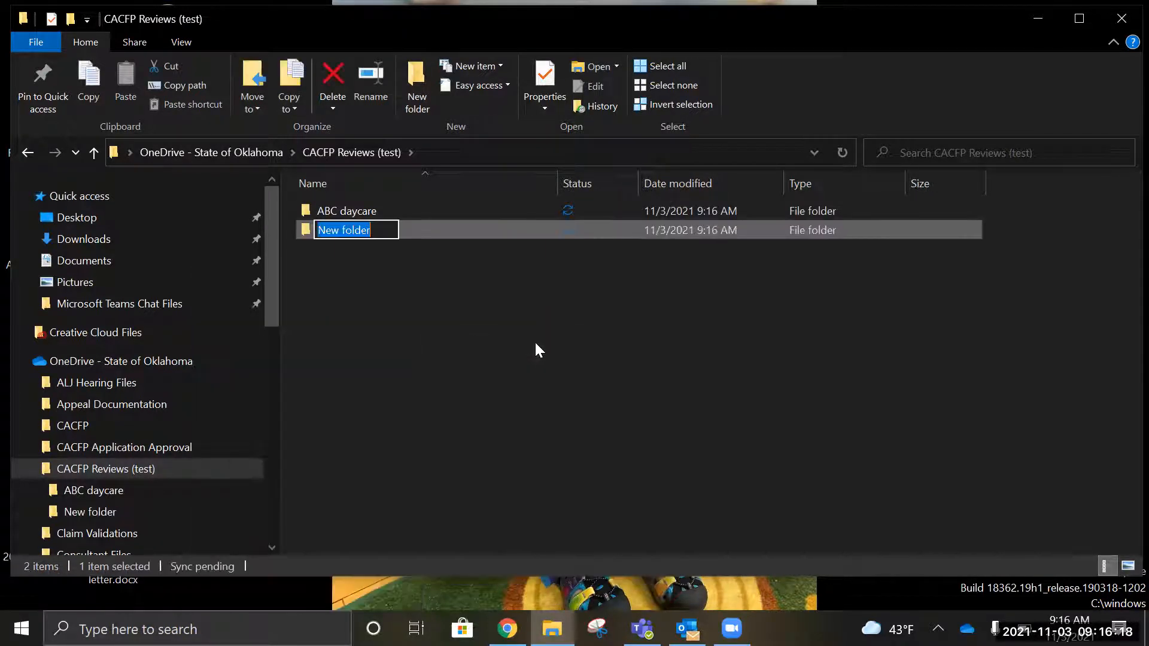
text(124 da)
text(ycare)
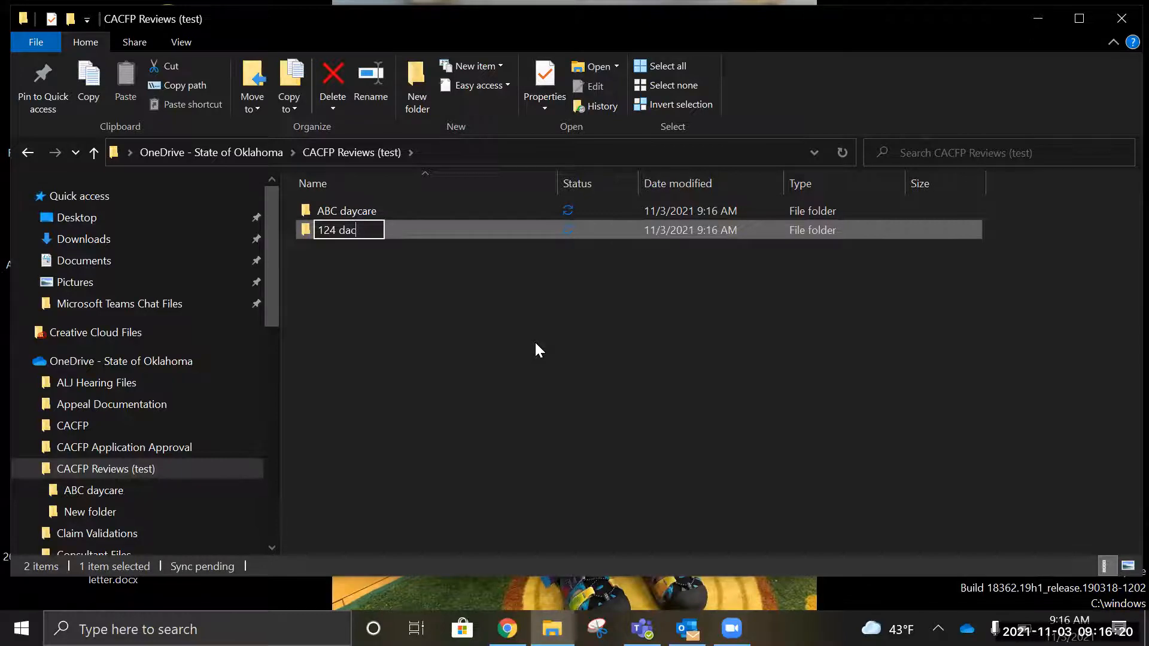
click(519, 368)
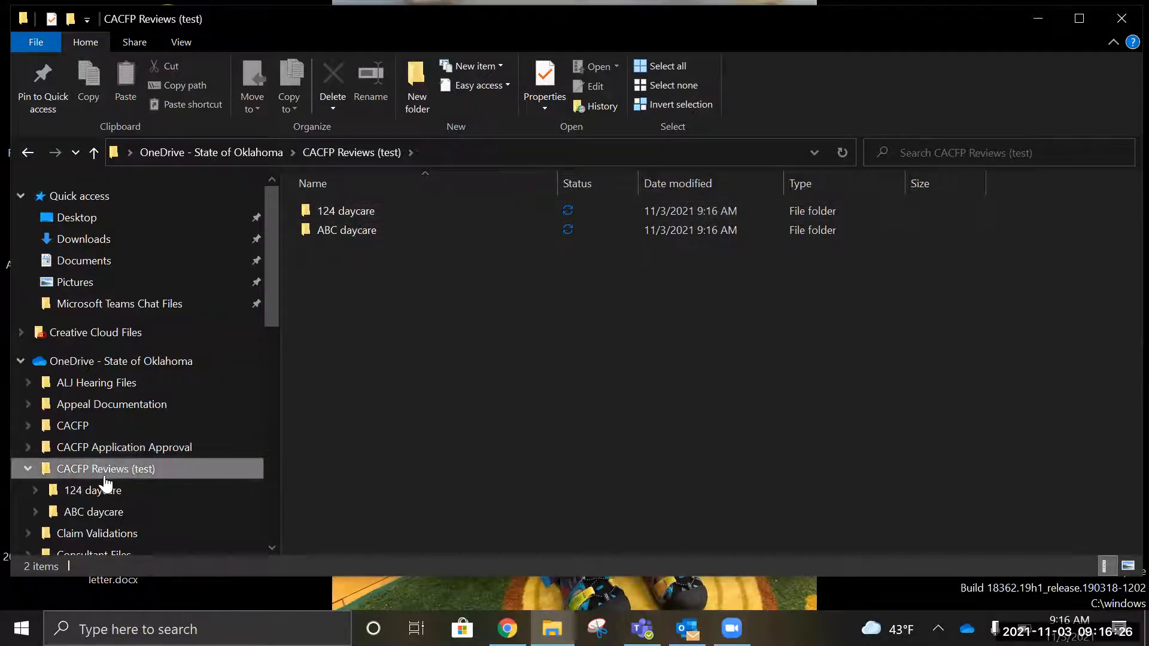
click(27, 468)
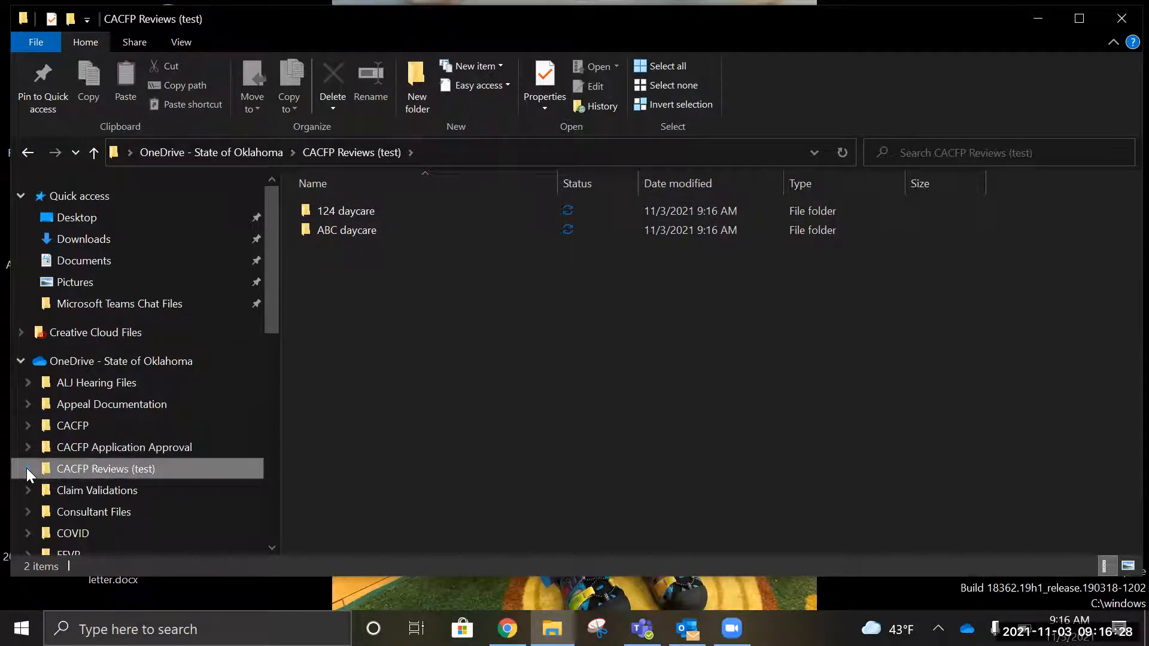
double_click(124, 470)
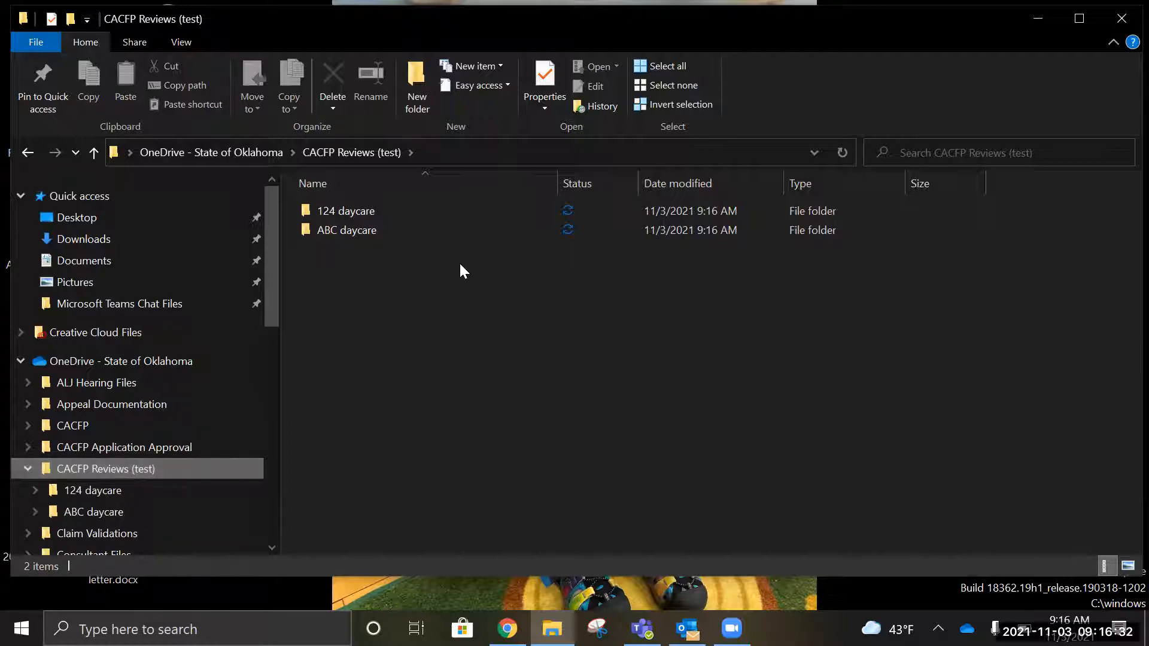
click(359, 222)
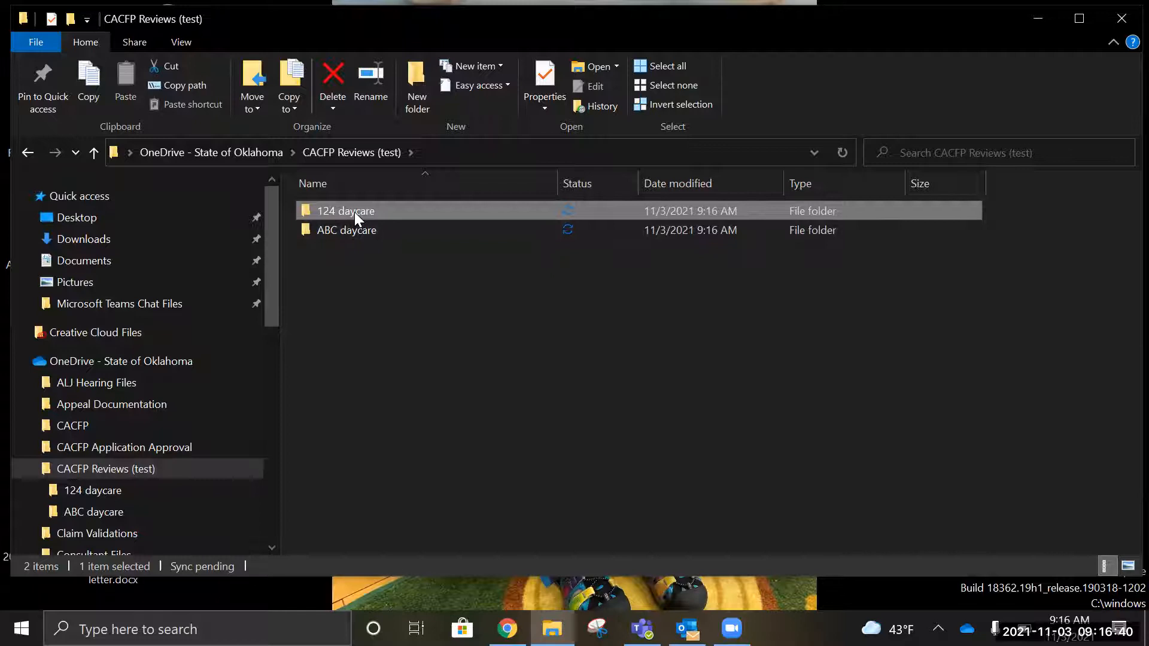
right_click(354, 212)
Step: Open the Share dialog for the 124 daycare folder from its right-click menu
click(418, 260)
click(359, 211)
right_click(359, 209)
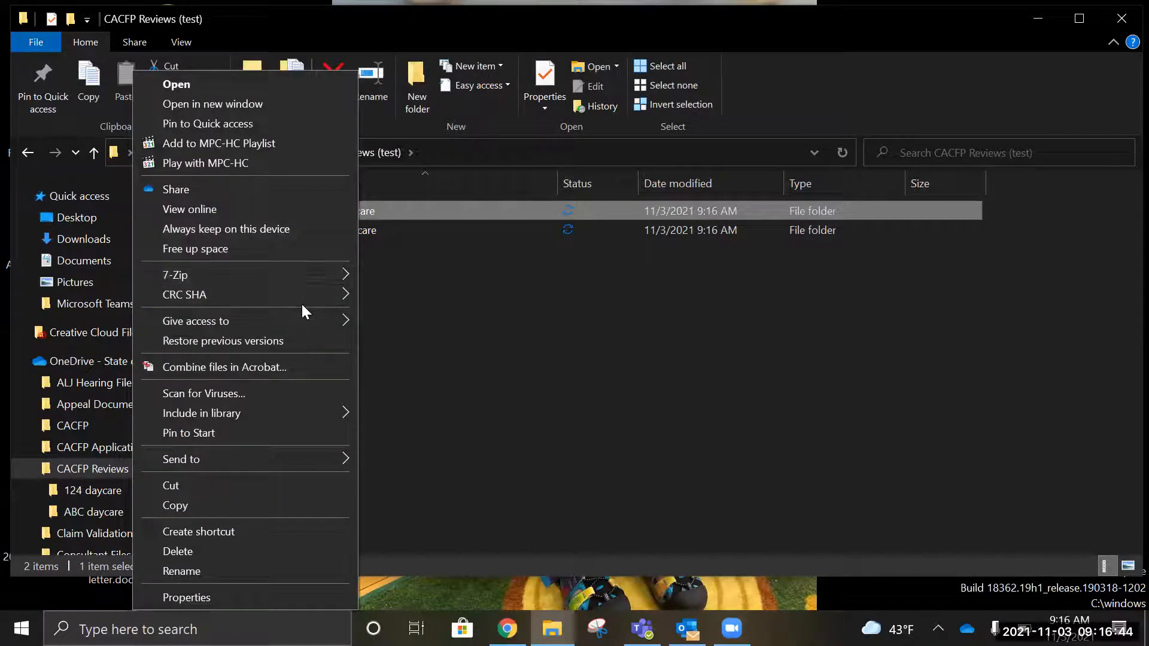
click(292, 184)
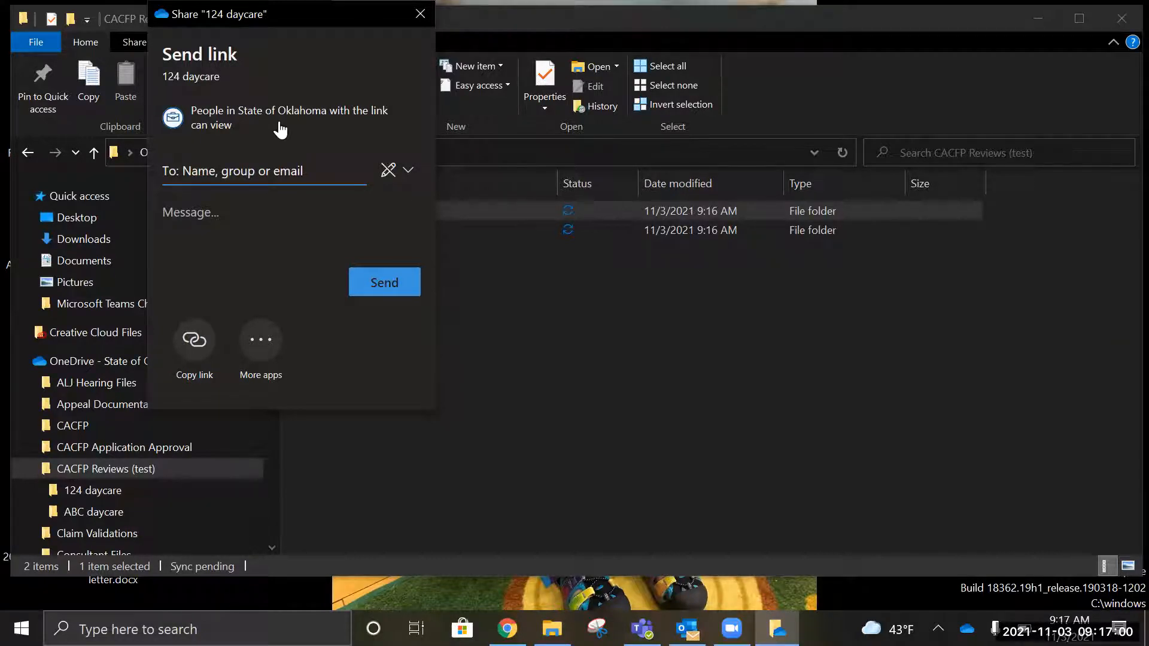
click(663, 350)
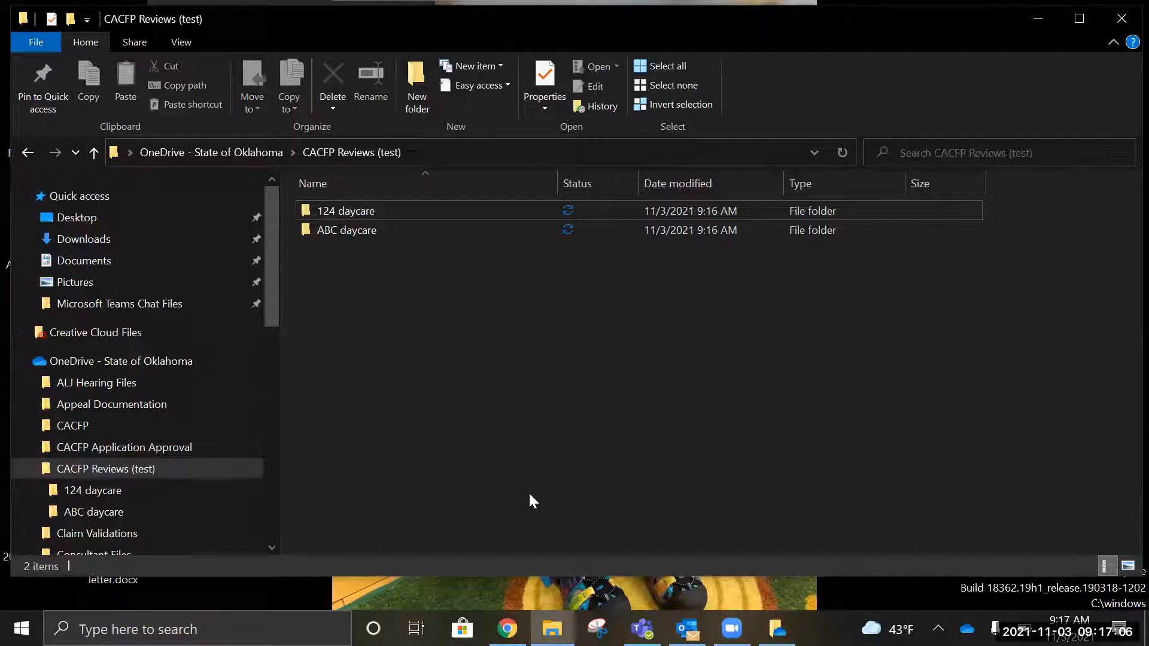
click(362, 213)
right_click(362, 214)
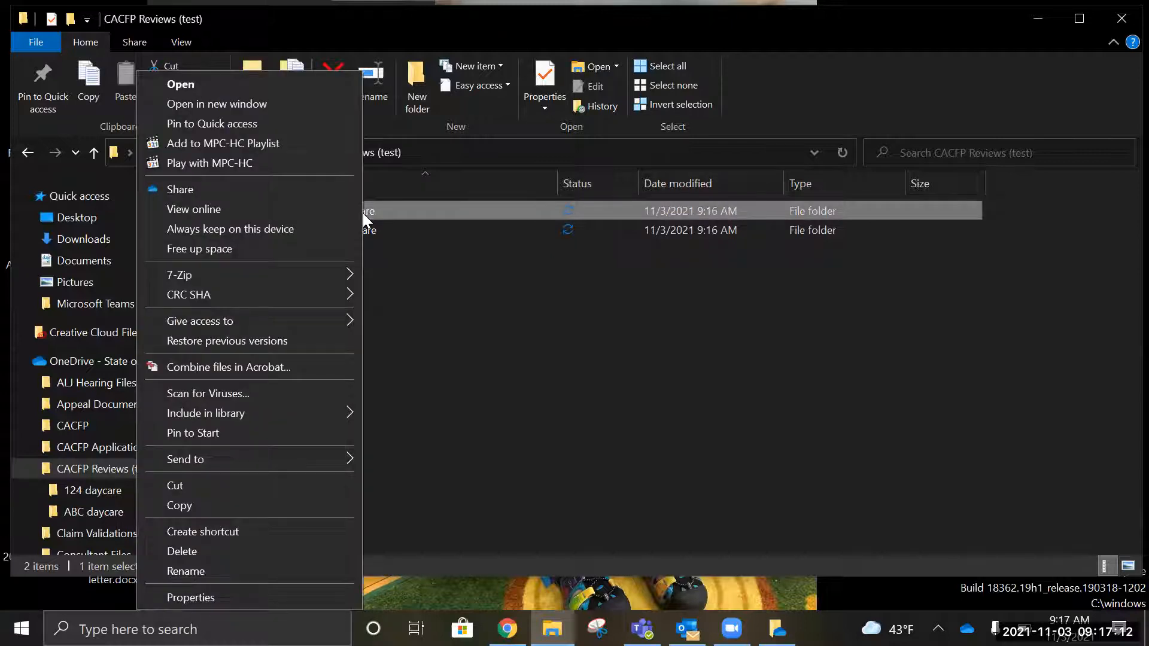
click(248, 189)
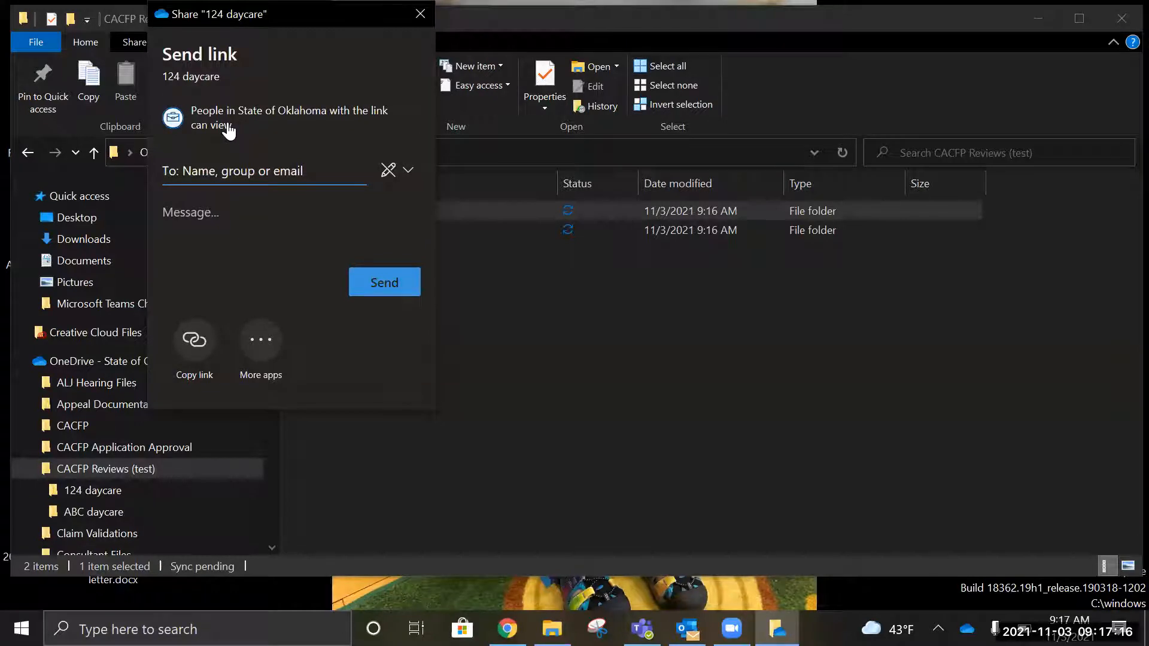
Step: Limit the 124 daycare link to Specific people with Allow editing, and apply
click(217, 125)
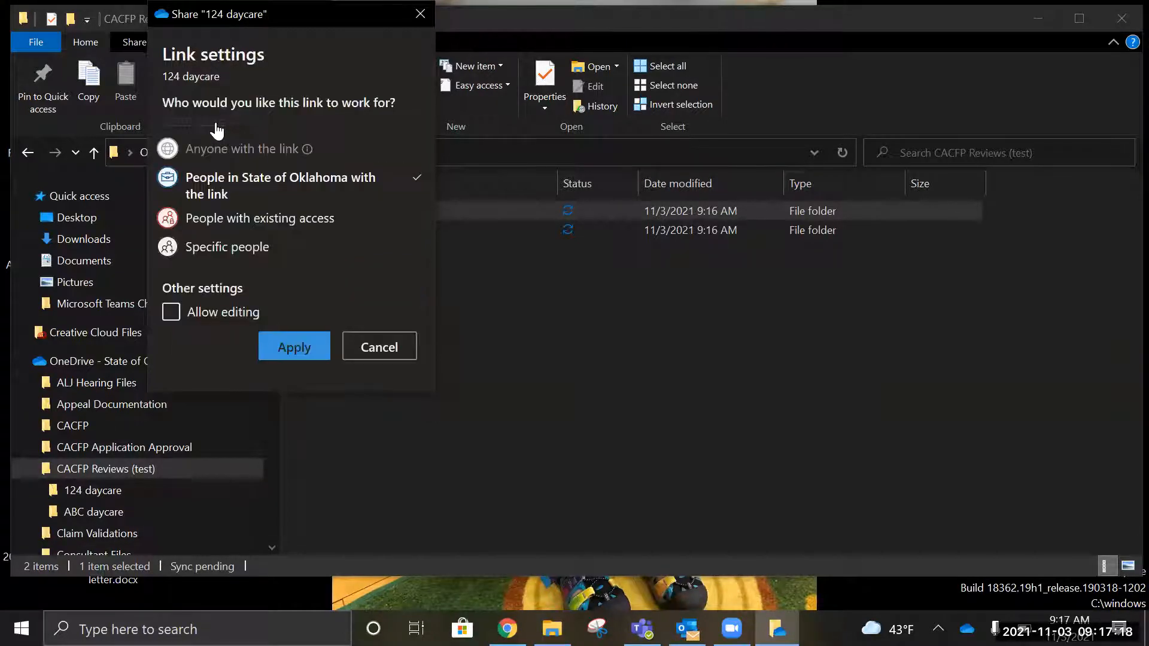
click(225, 257)
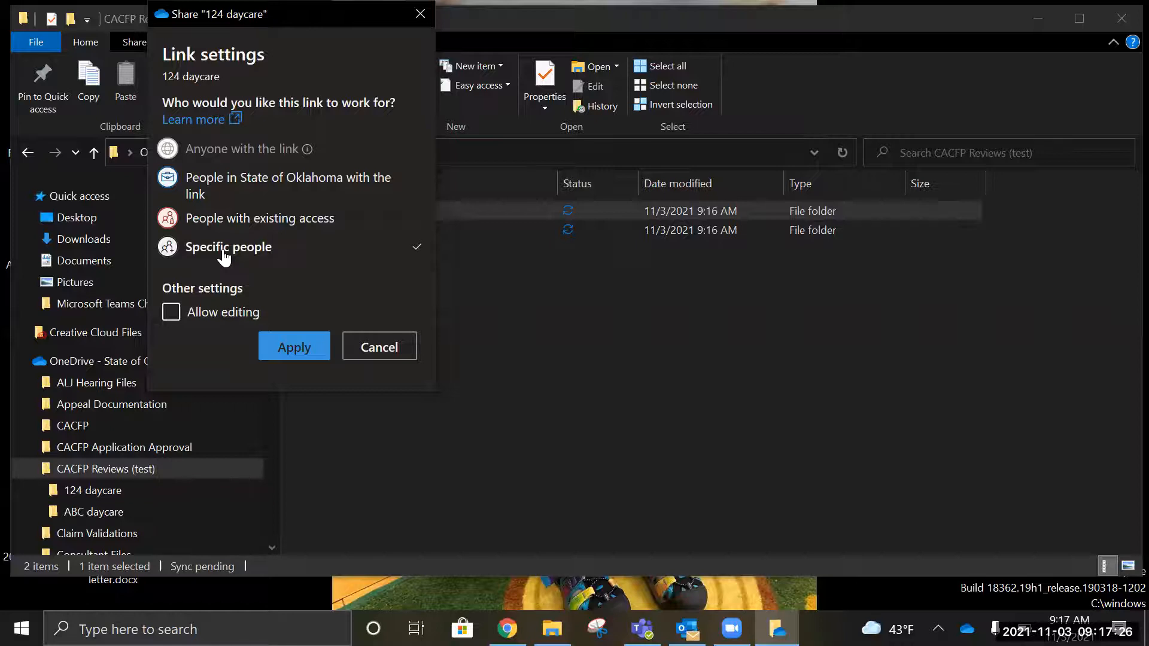
click(173, 316)
click(293, 350)
Step: Address the 124 daycare link to the recipient's e-mail, send it, and close the confirmation
click(209, 180)
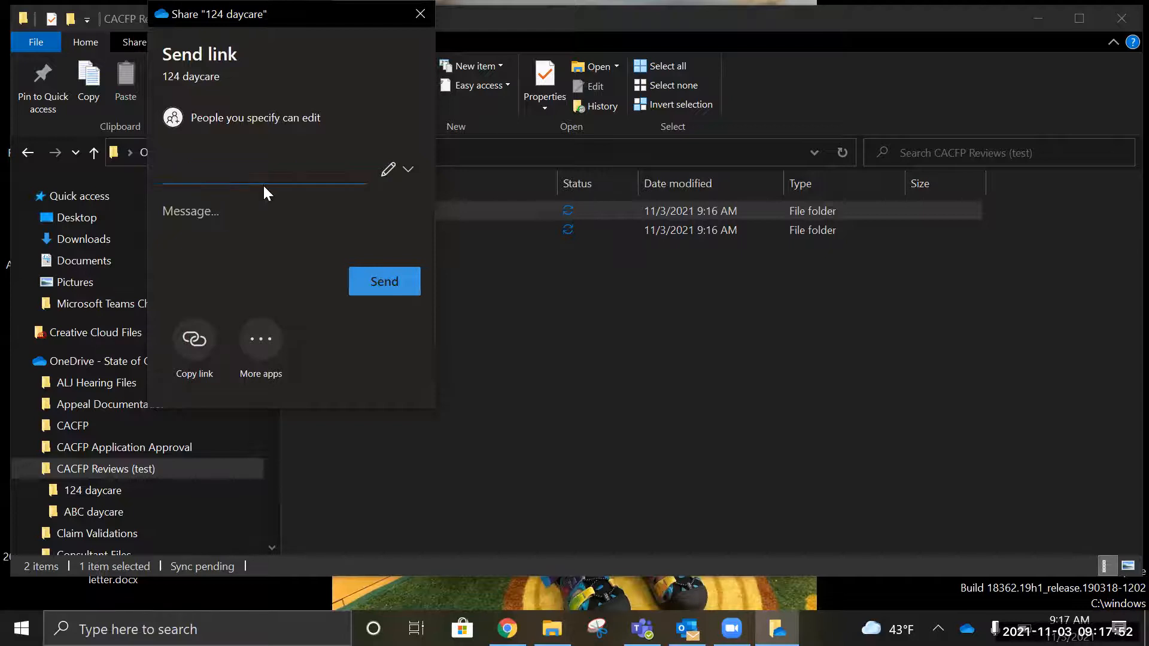
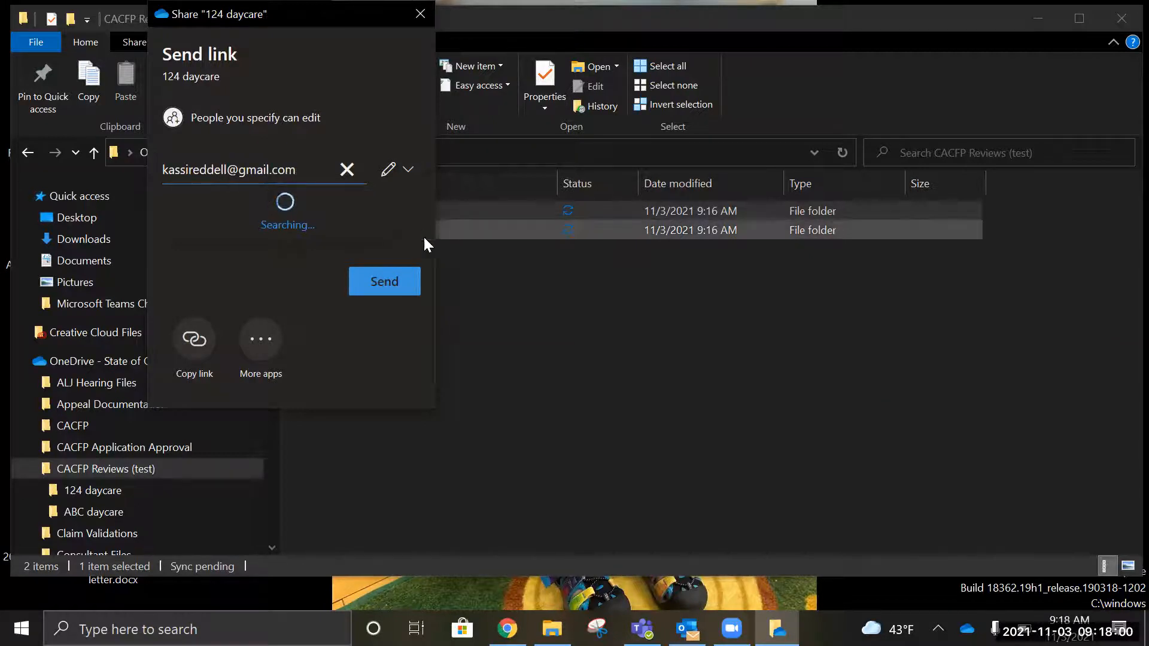
click(303, 212)
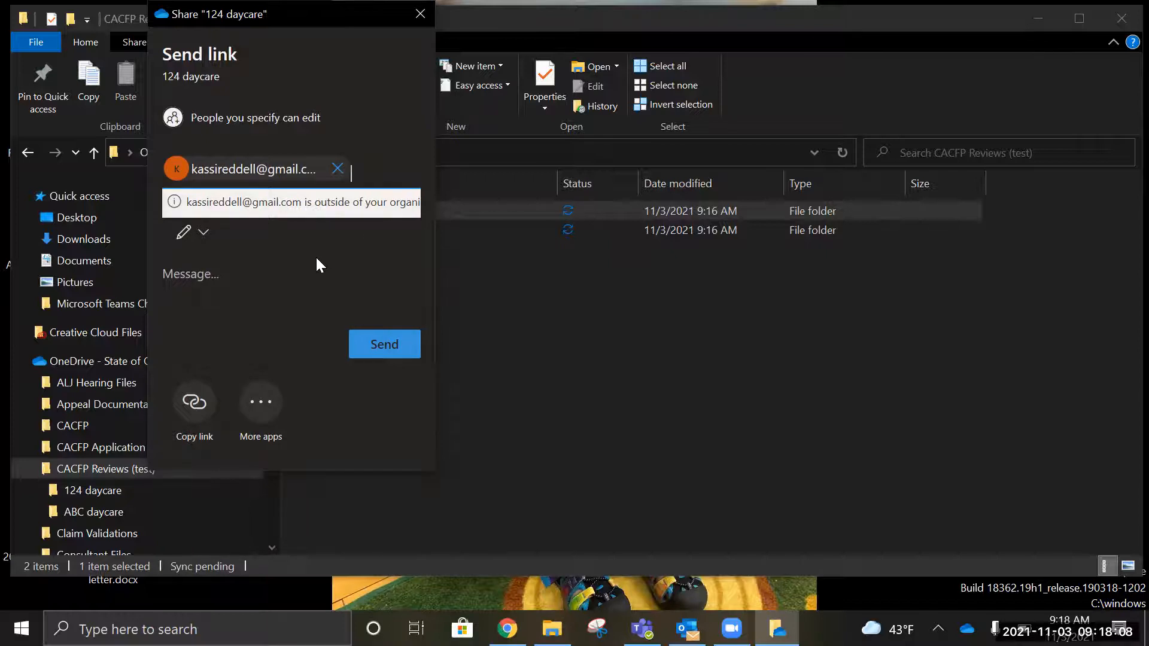
click(384, 345)
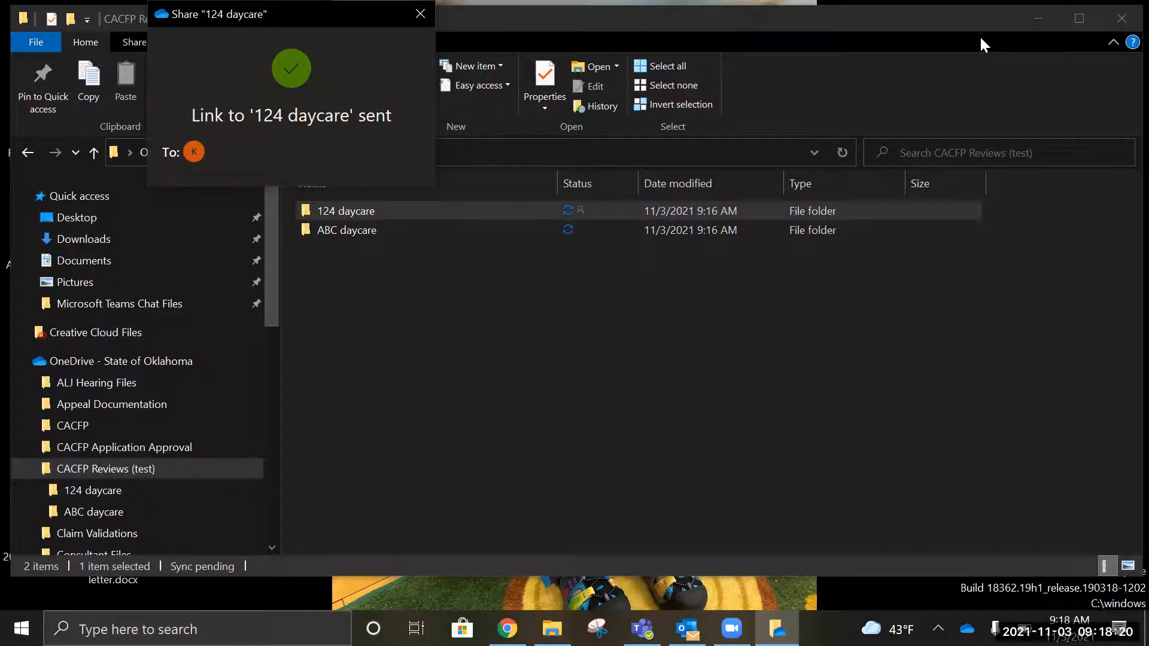
click(601, 104)
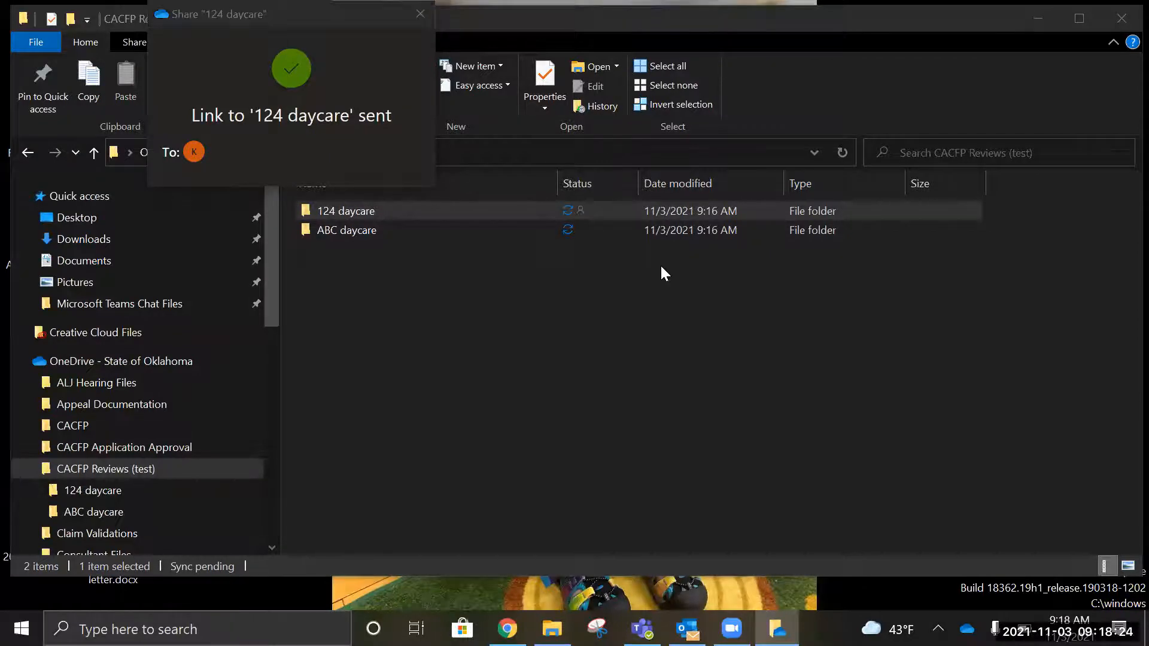
click(421, 13)
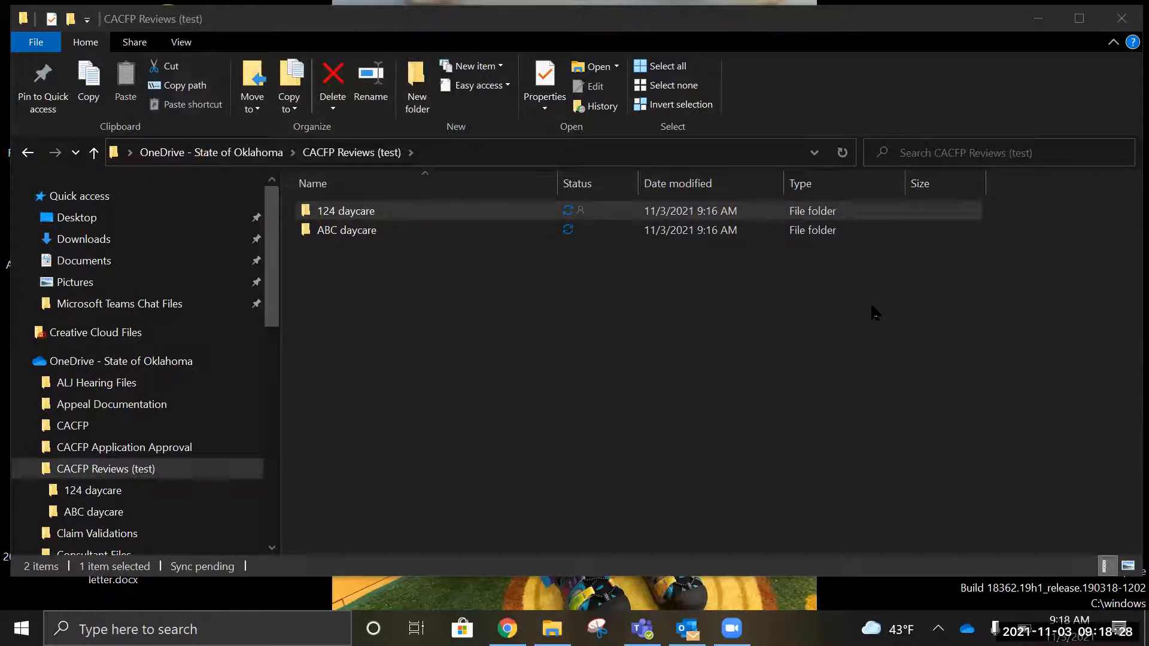
Step: Navigate from the OneDrive root back into the CACFP Reviews (test) folder
click(867, 521)
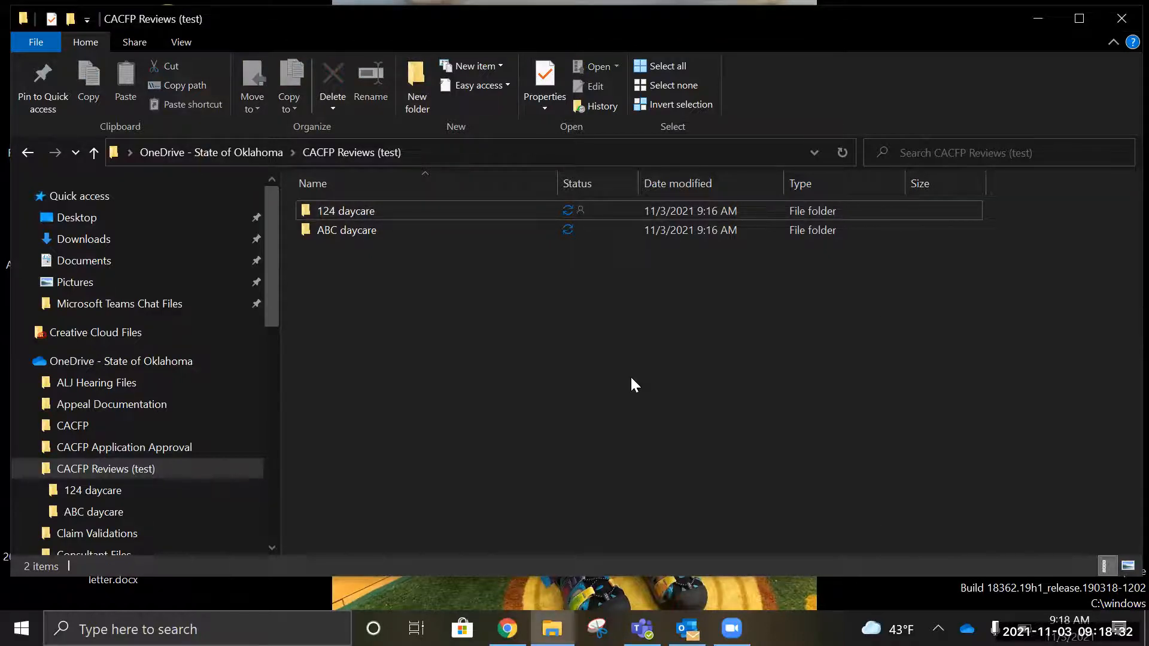
click(352, 228)
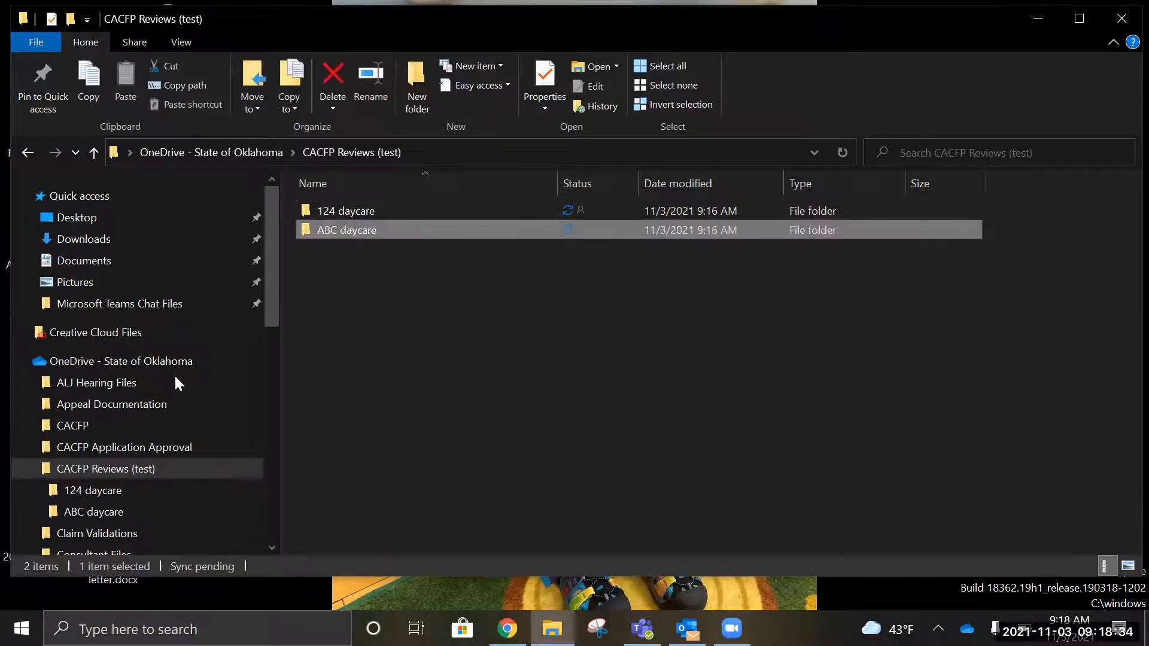
click(88, 361)
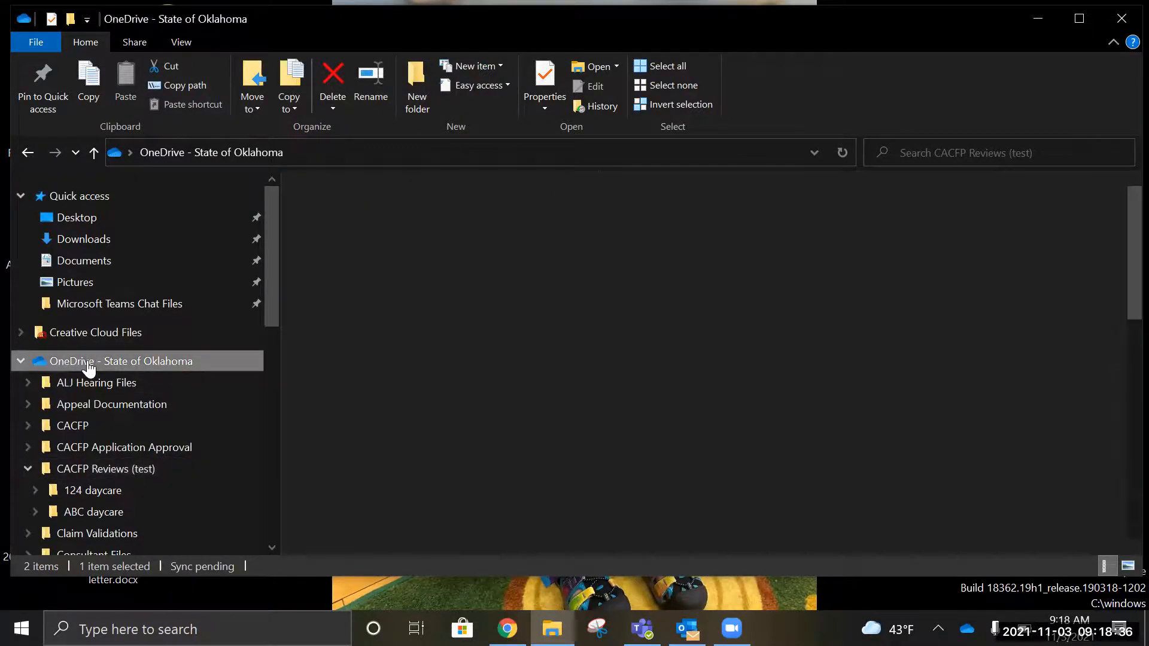
click(28, 469)
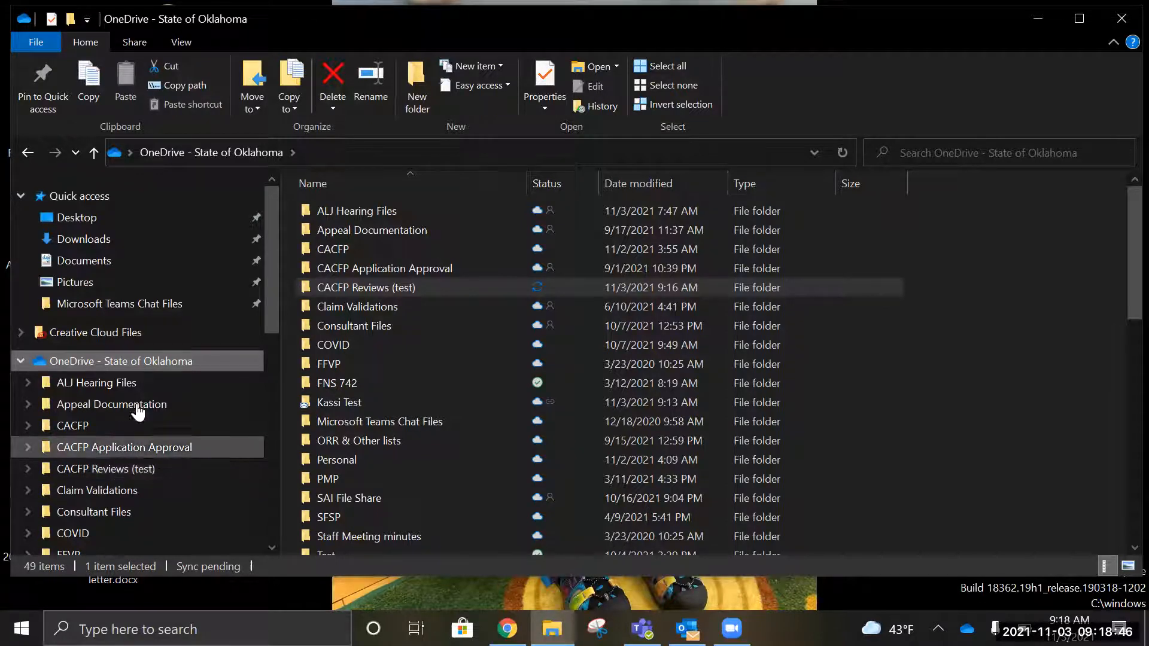
right_click(149, 370)
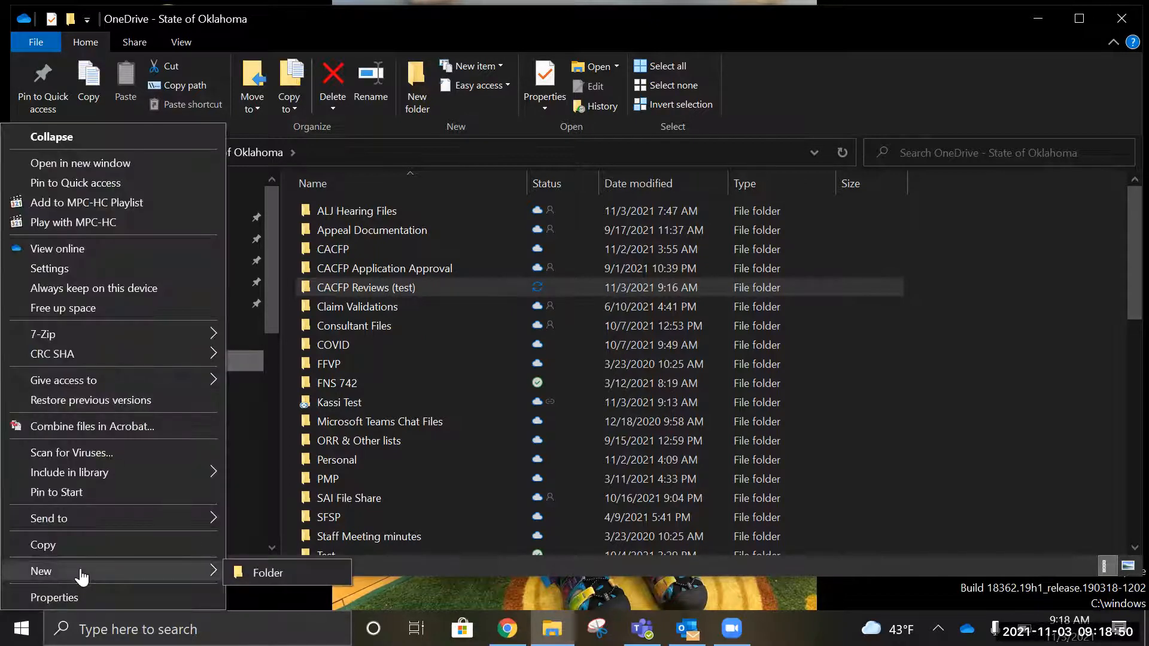
click(238, 363)
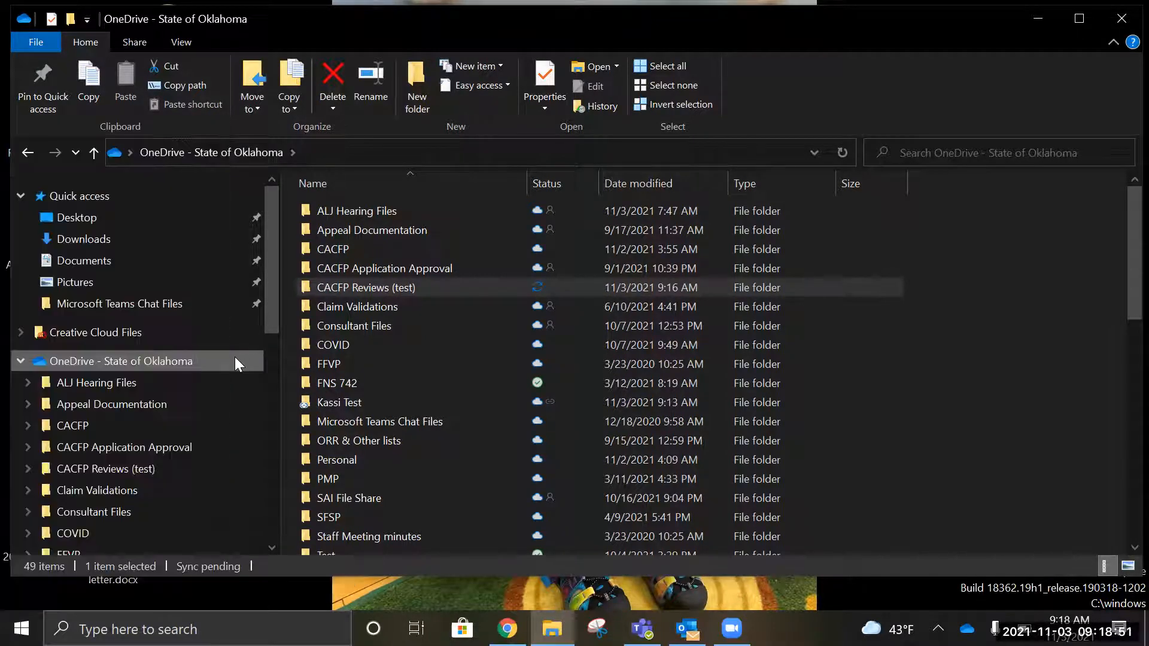
click(115, 470)
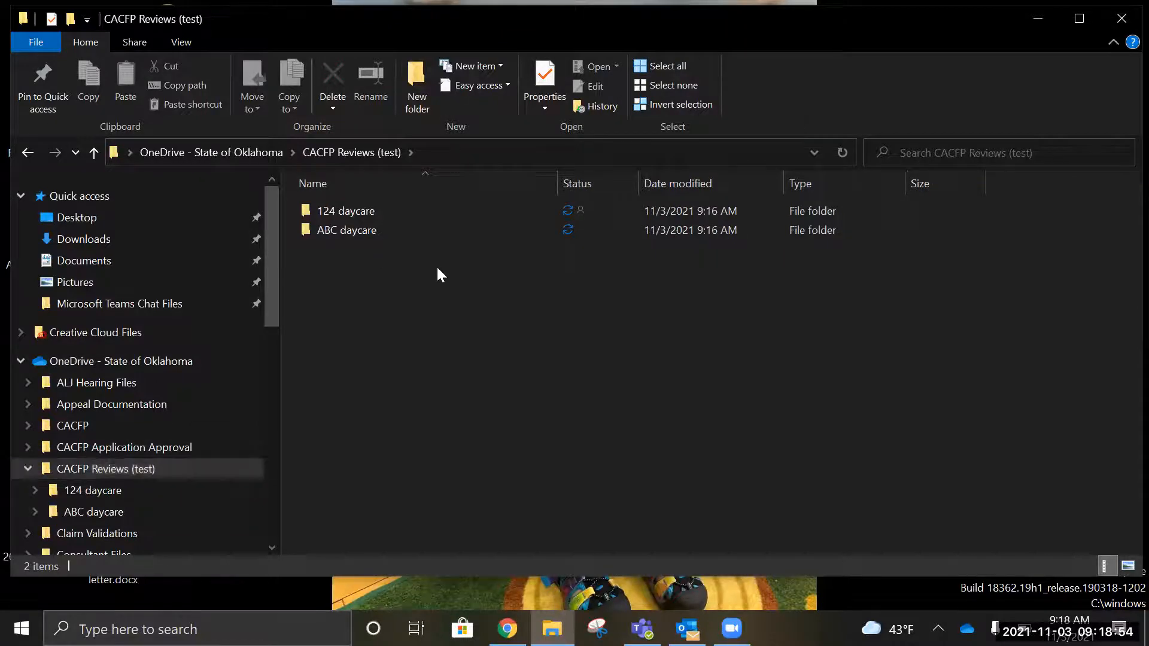
Step: Create a 'DC-55-1111' subfolder and select it
right_click(436, 265)
mouse_move(329, 570)
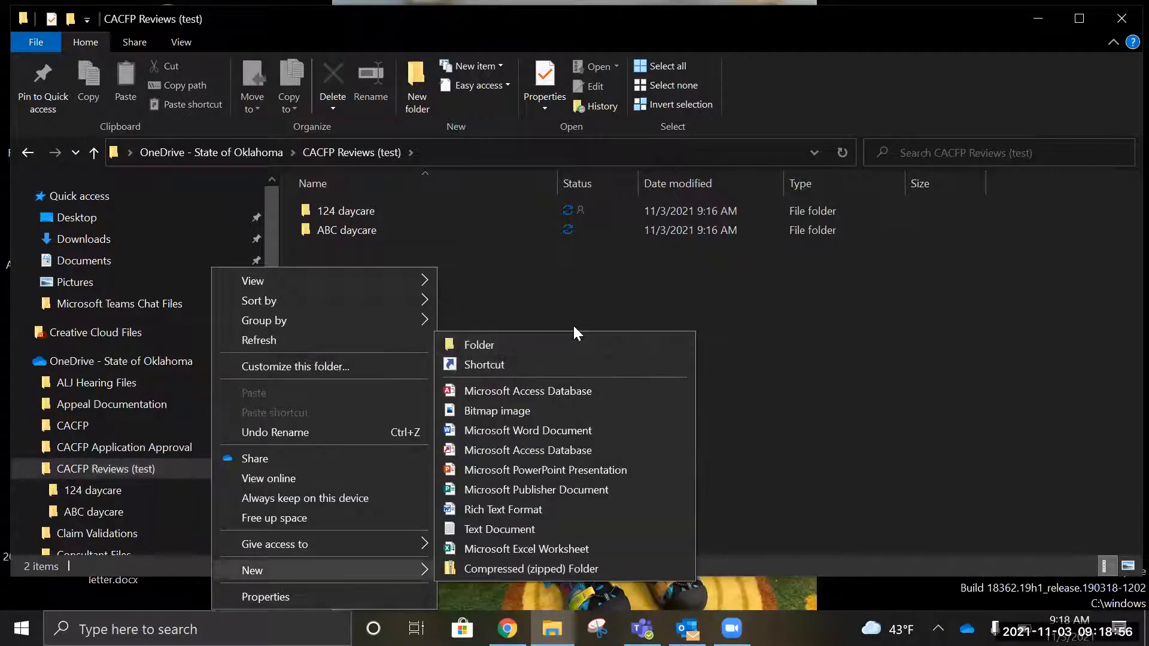
click(576, 338)
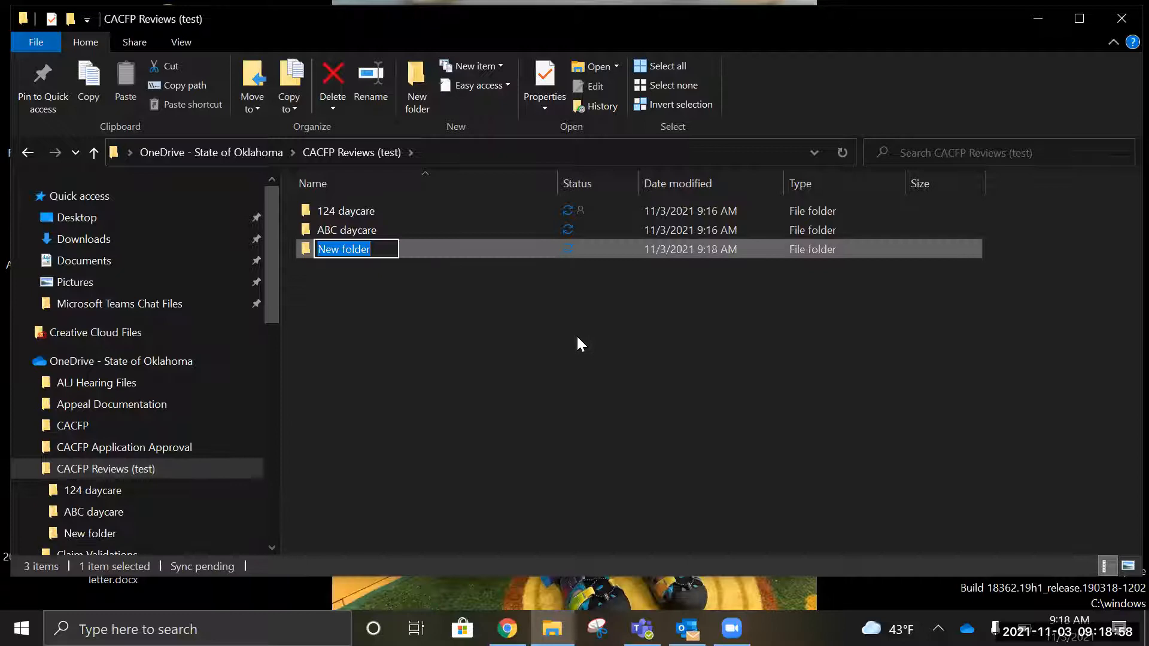
text(DC-55-1111)
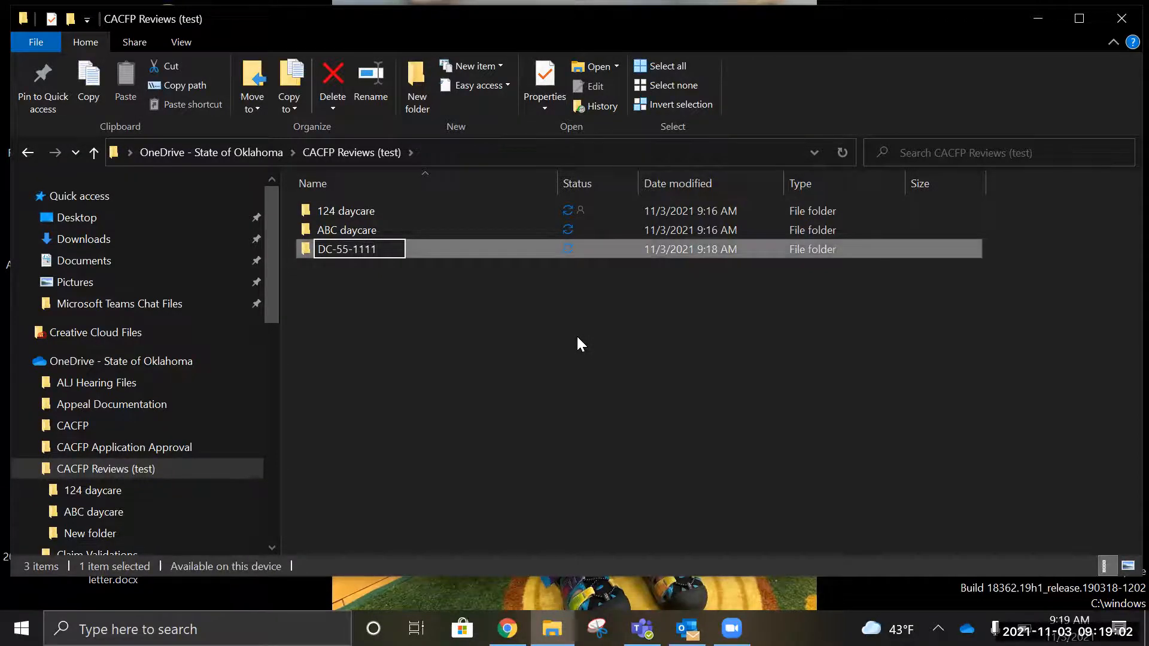
click(578, 337)
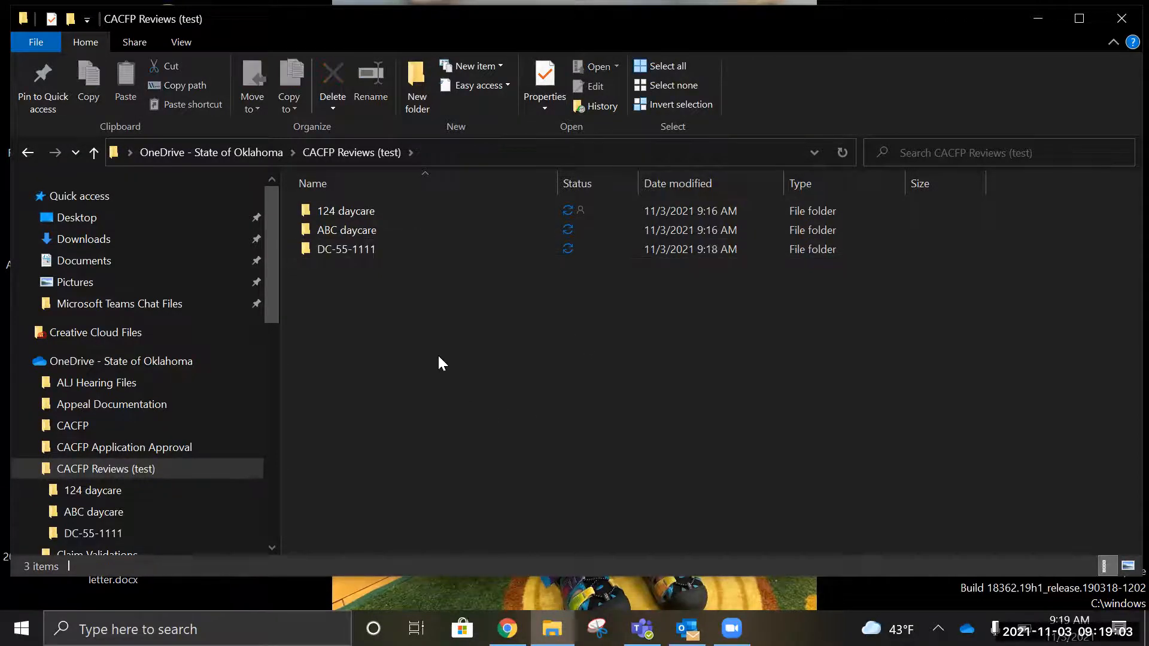
click(339, 244)
right_click(338, 245)
Step: Share DC-55-1111 with a link set to Specific people with Allow editing
key(Escape)
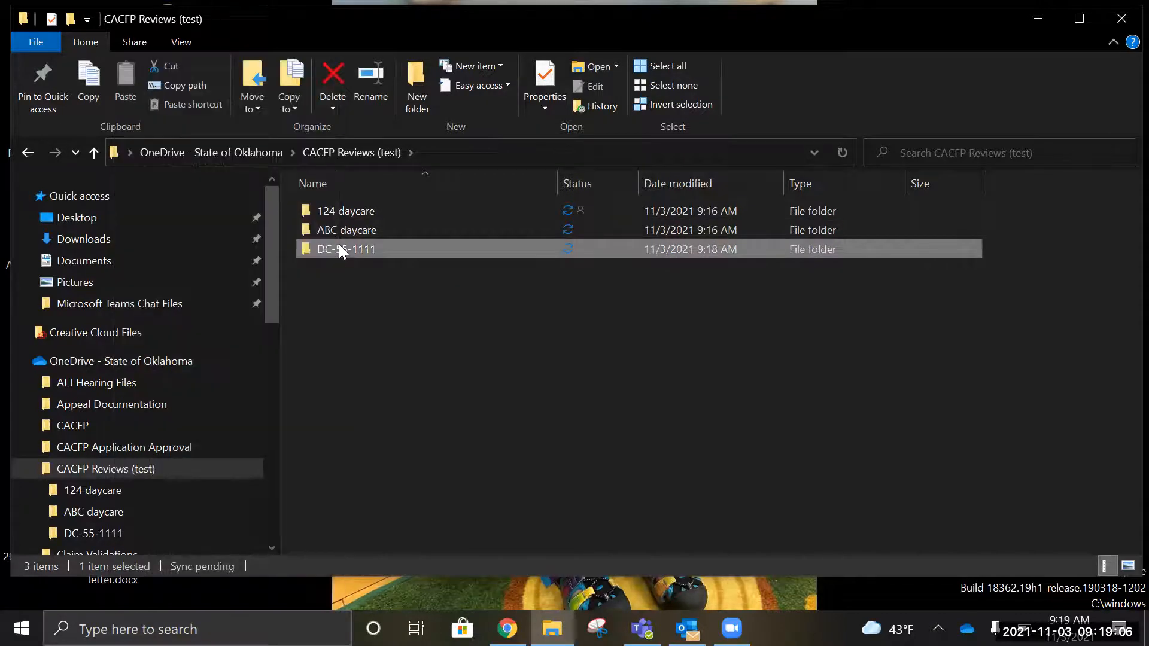
right_click(339, 249)
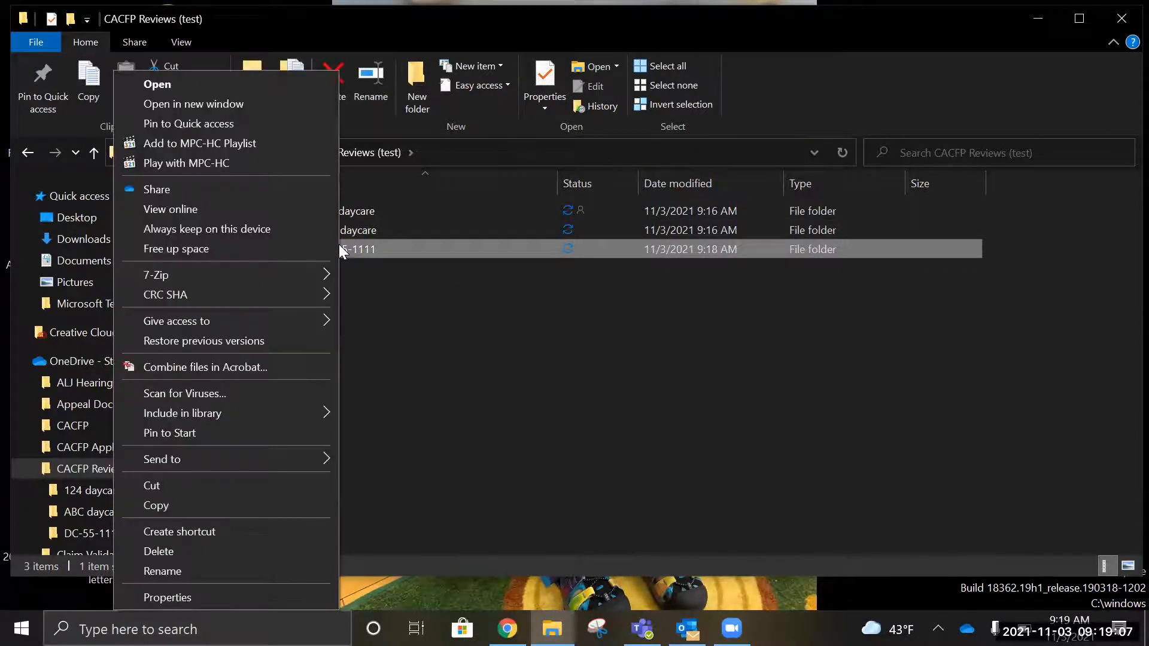
click(281, 189)
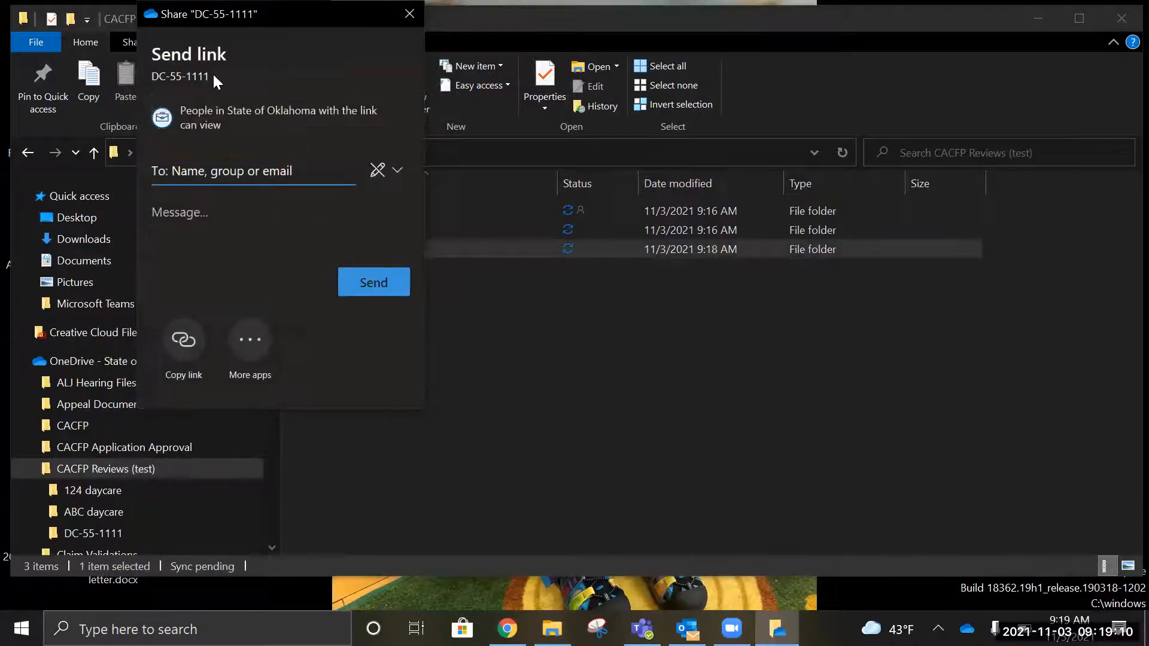
click(207, 123)
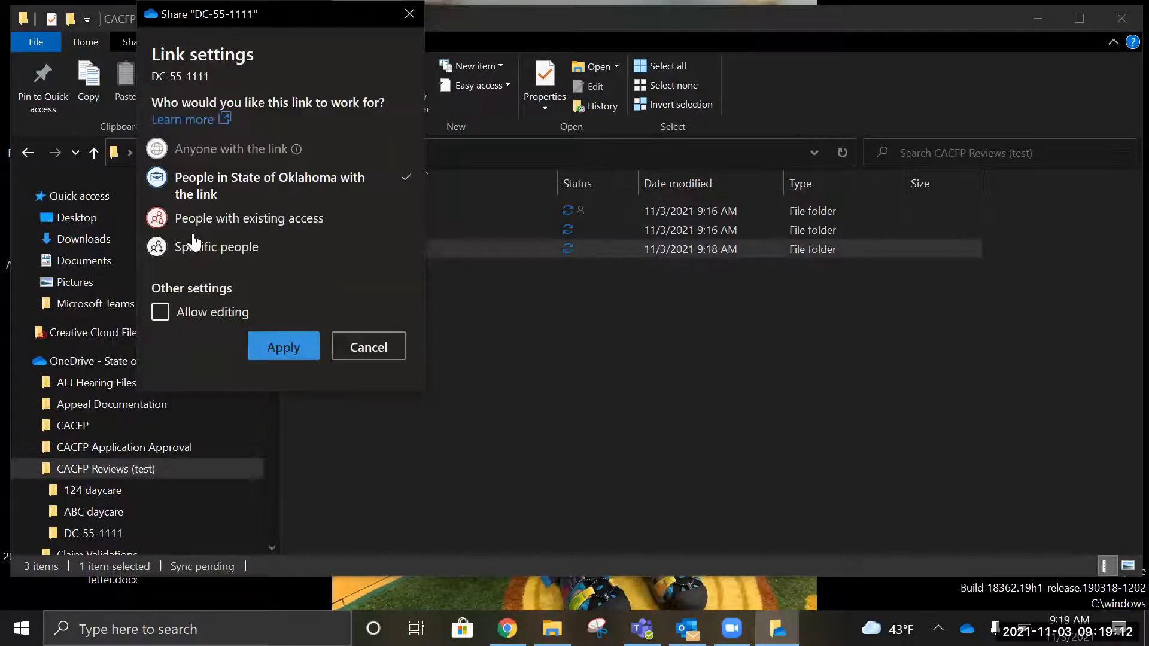
click(191, 257)
click(162, 314)
click(297, 358)
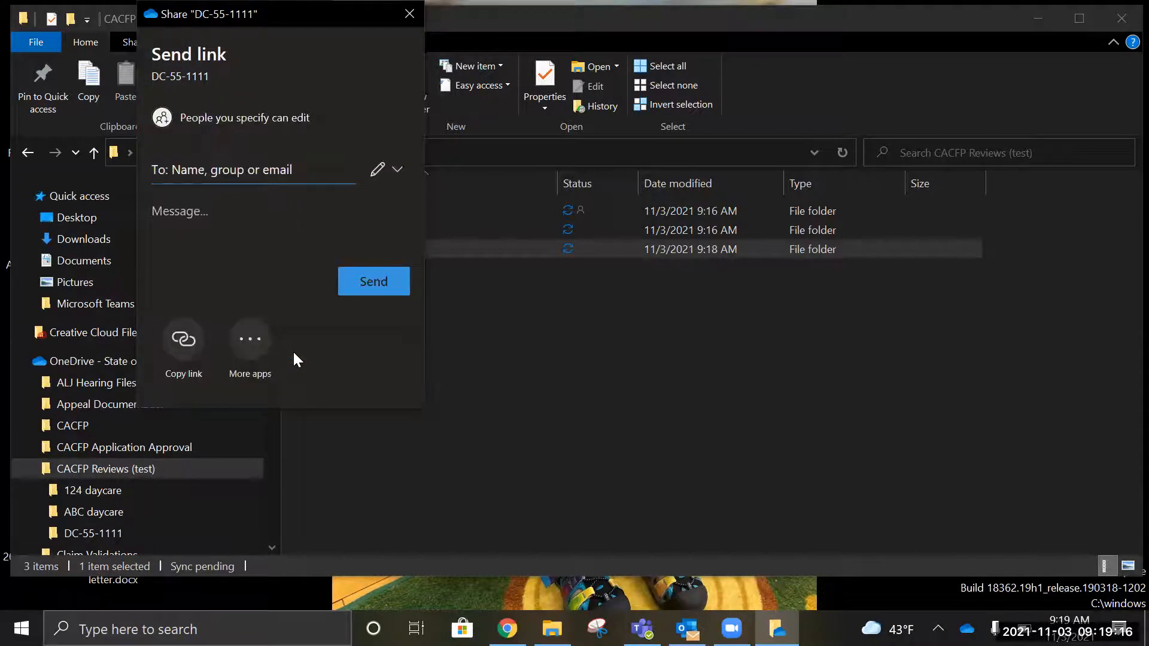
Step: Enter the recipient's e-mail address, send the link, and dismiss the confirmation
click(216, 171)
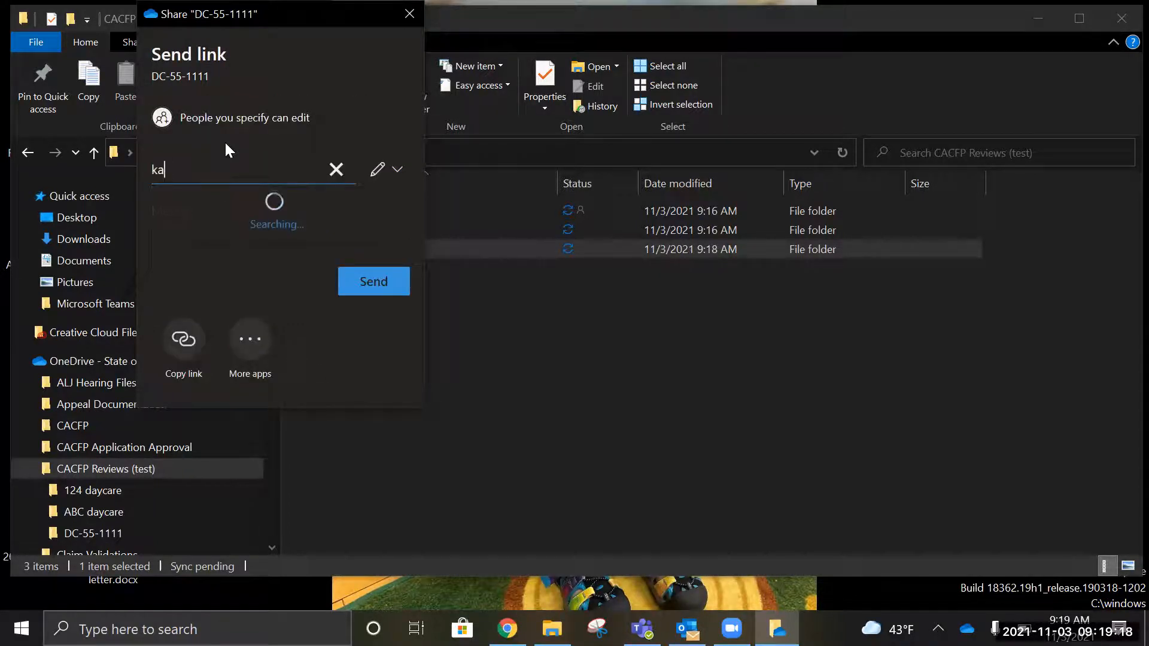
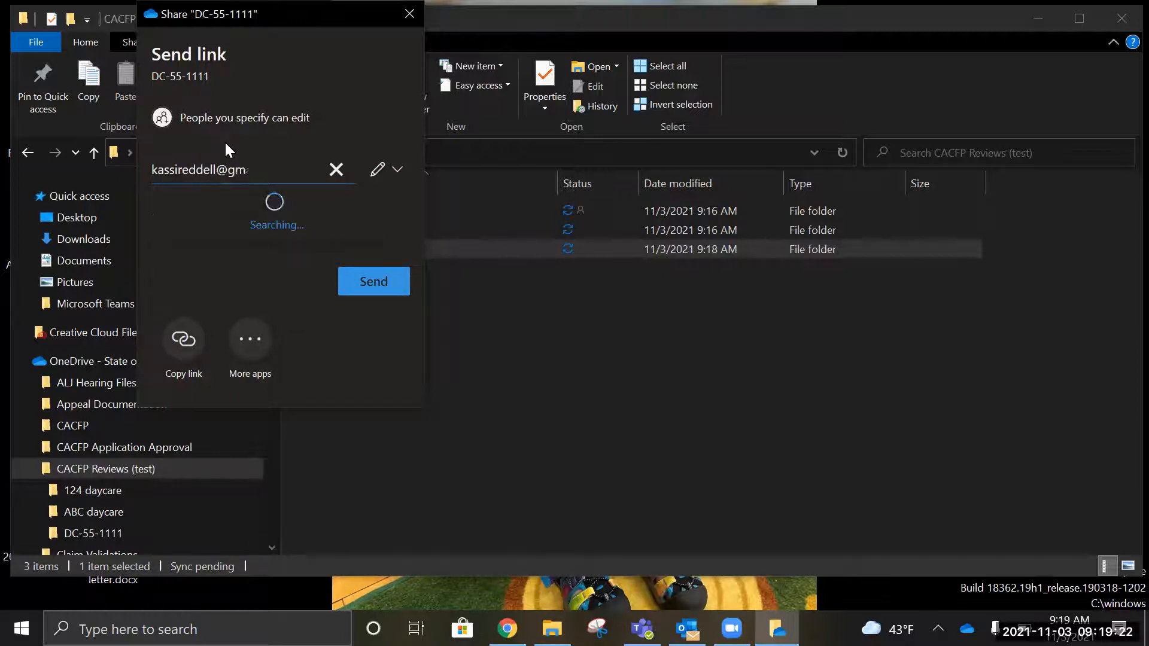
click(381, 281)
click(290, 172)
click(289, 211)
click(359, 341)
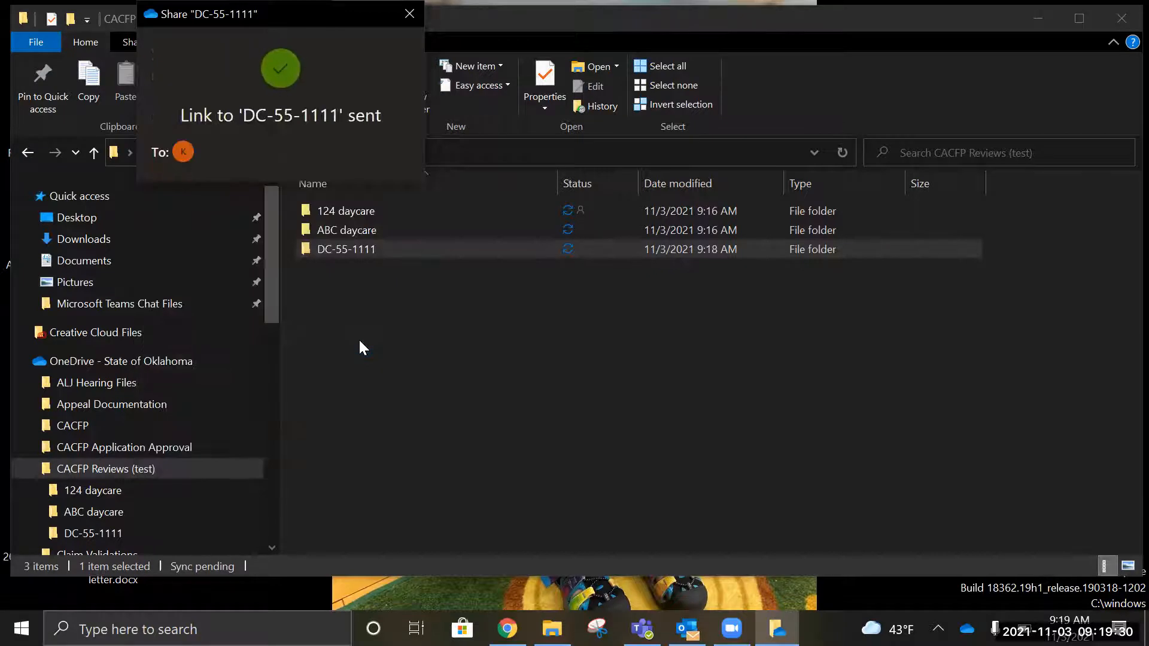
click(405, 12)
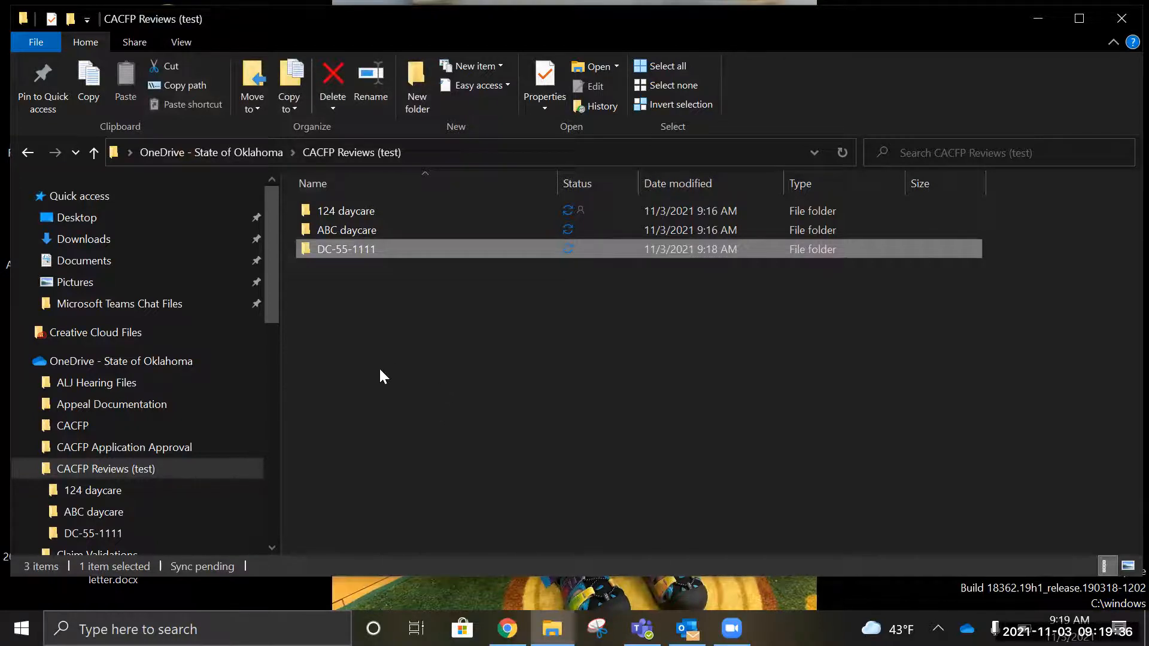
Step: Browse Consultant Files > CACFP > FY 22, then close the window
drag(278, 271, 278, 320)
click(27, 326)
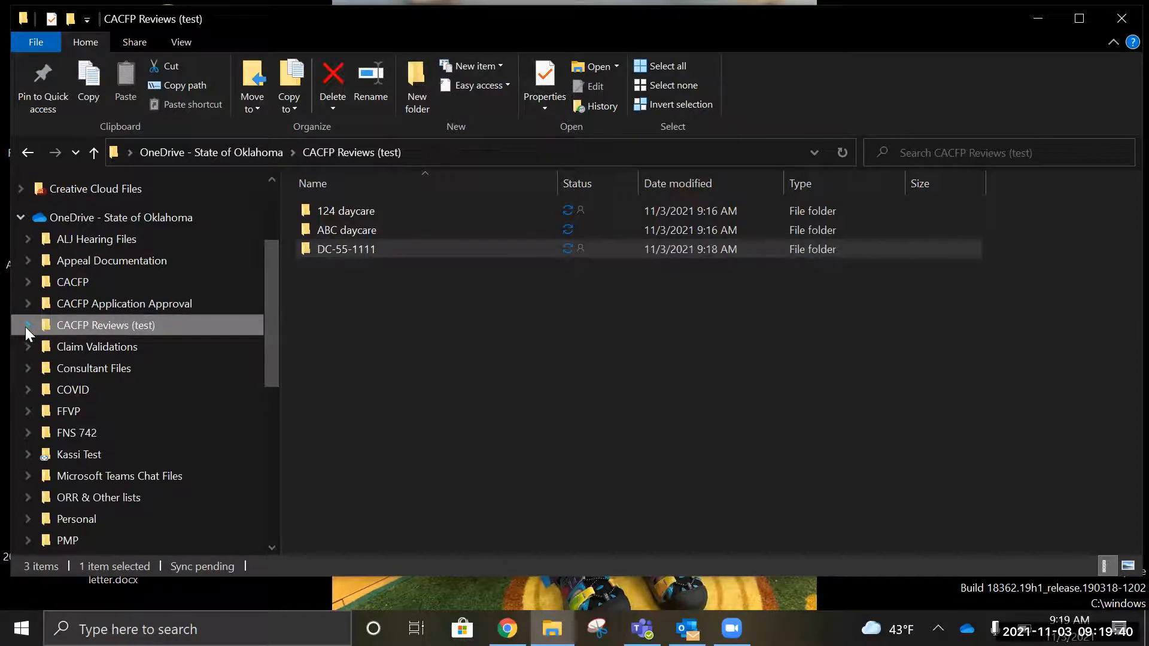
click(114, 377)
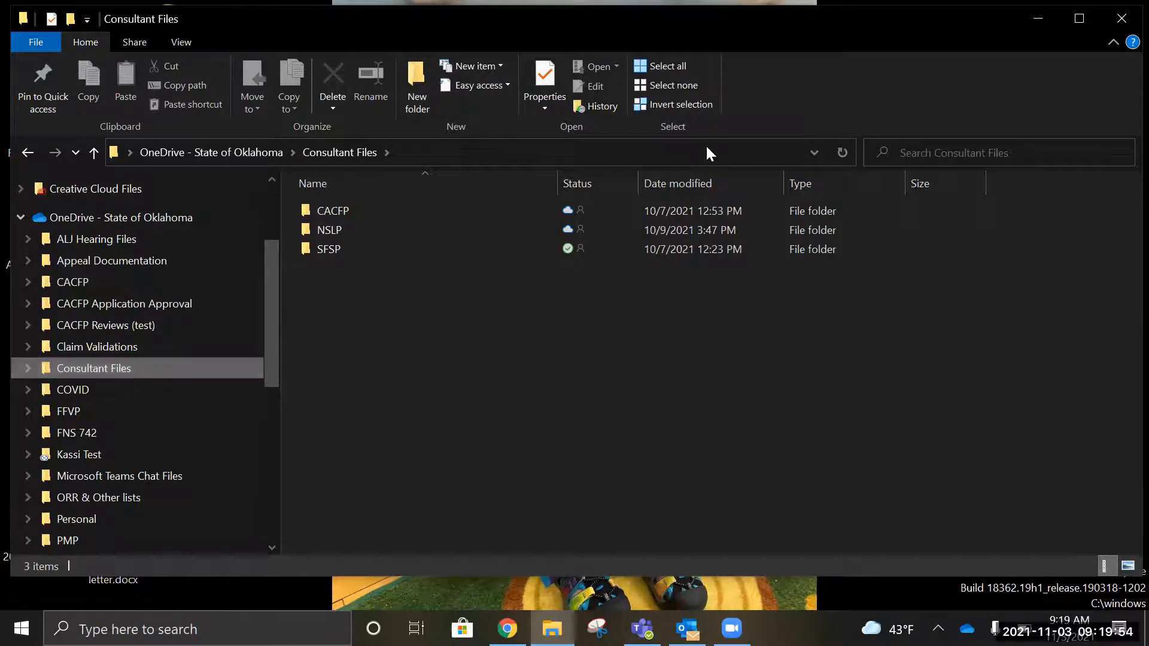
double_click(336, 205)
double_click(334, 206)
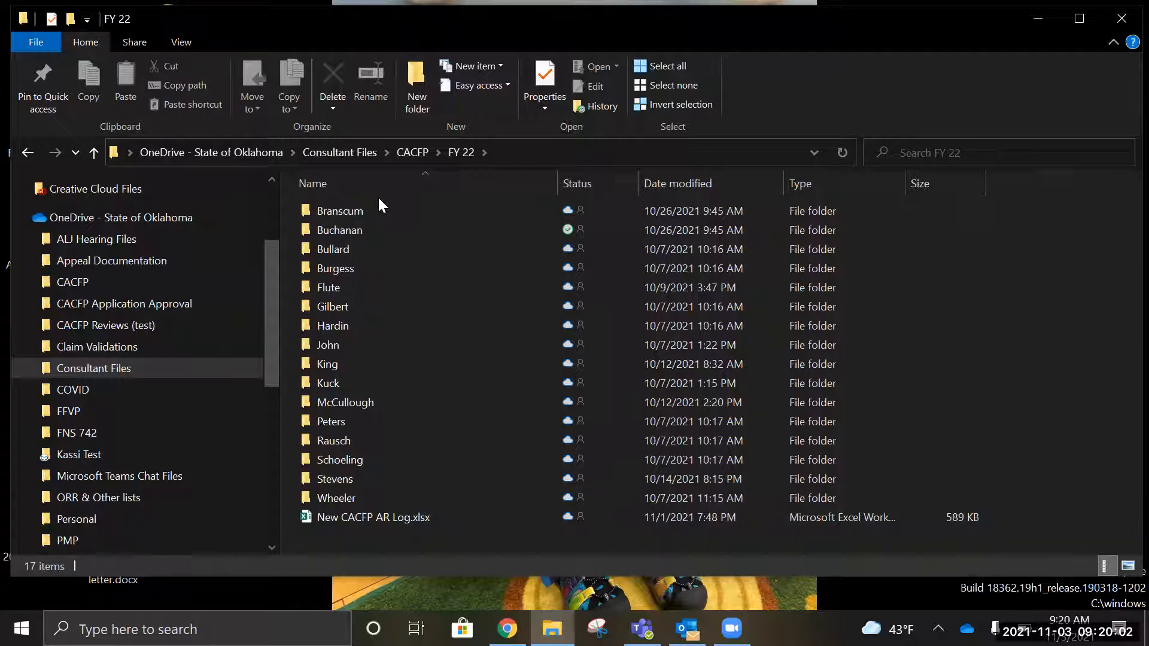
click(1122, 18)
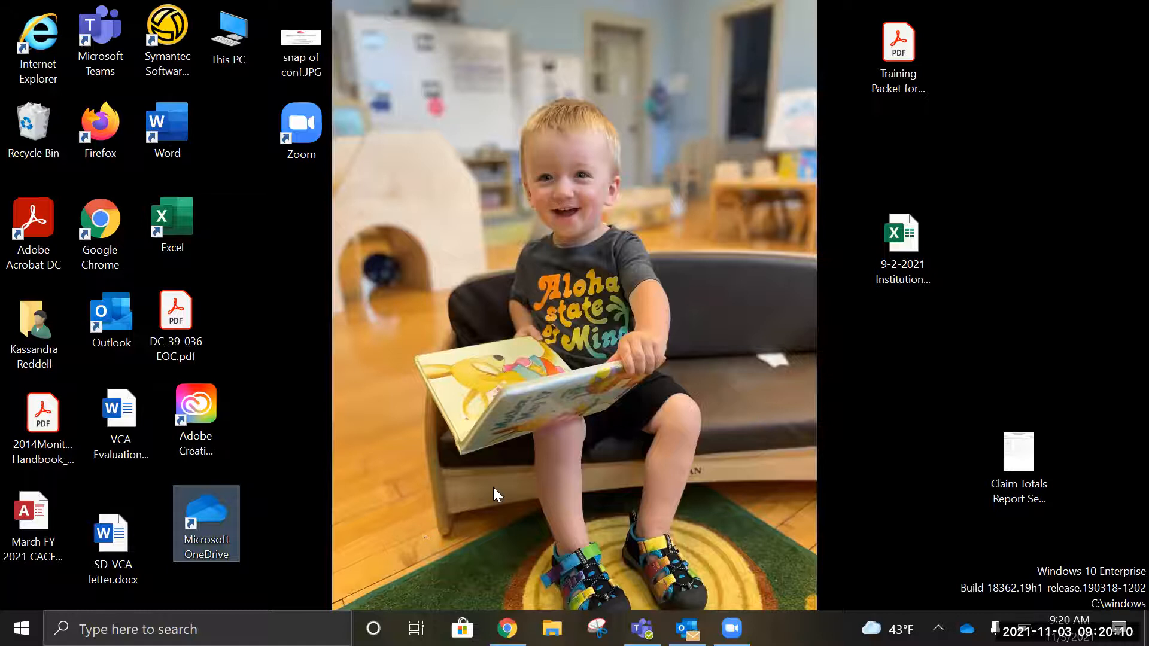
Step: Move the OneDrive desktop shortcut below Zoom, view OneDrive My files, then close it and reopen File Explorer
click(591, 25)
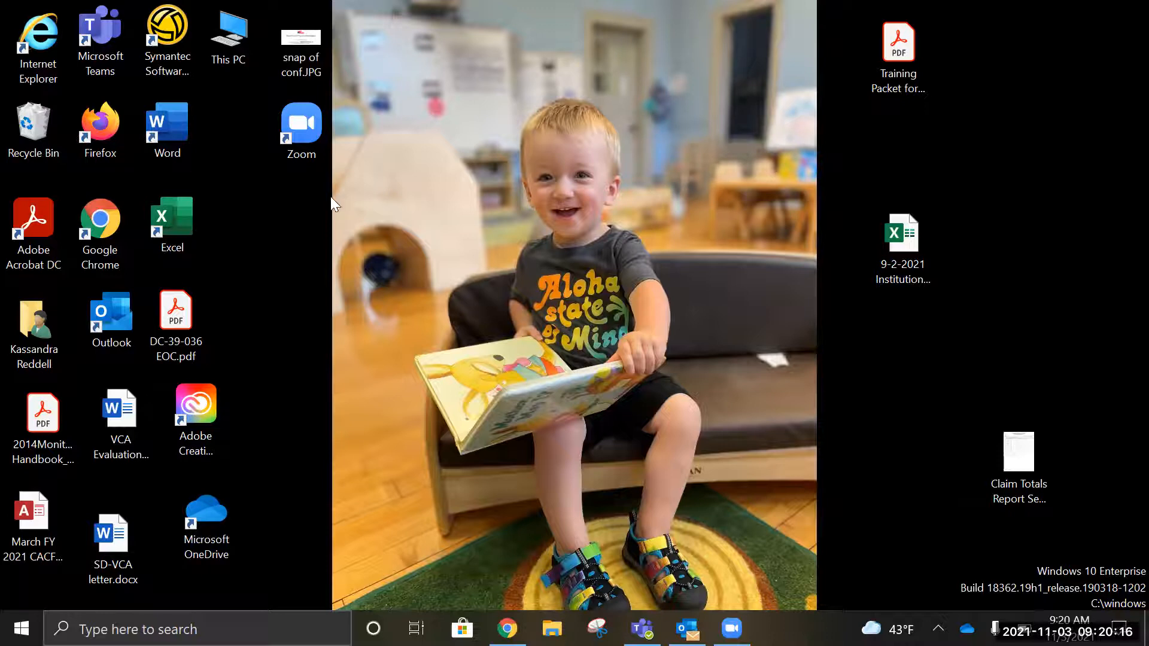
drag(191, 523, 272, 237)
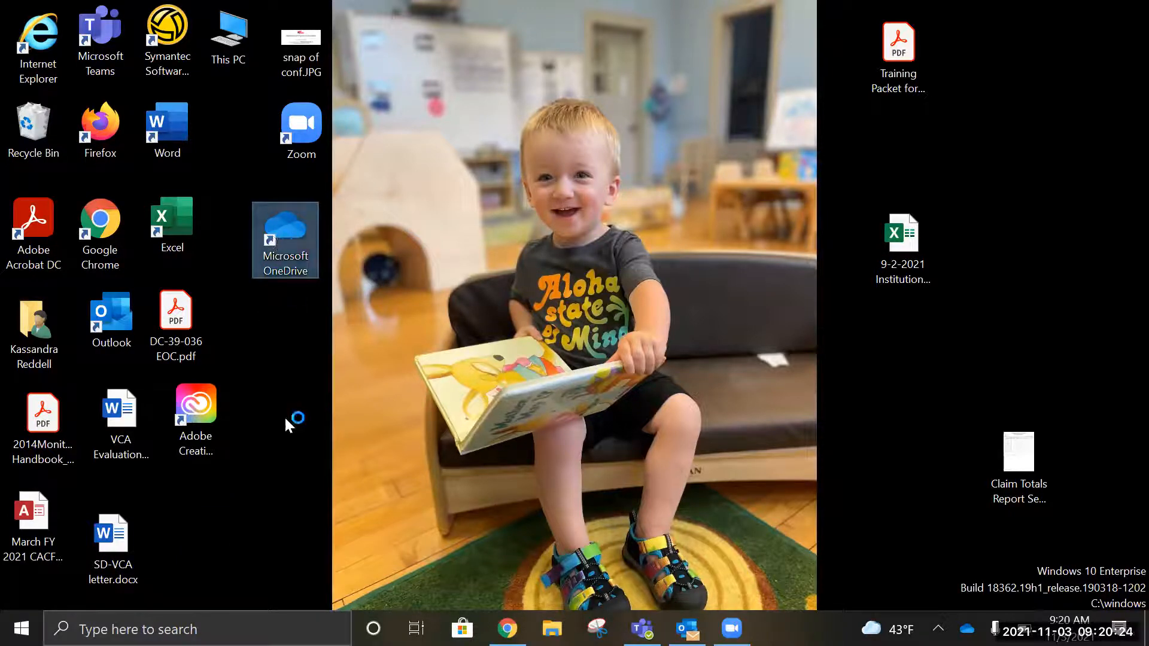
key(Return)
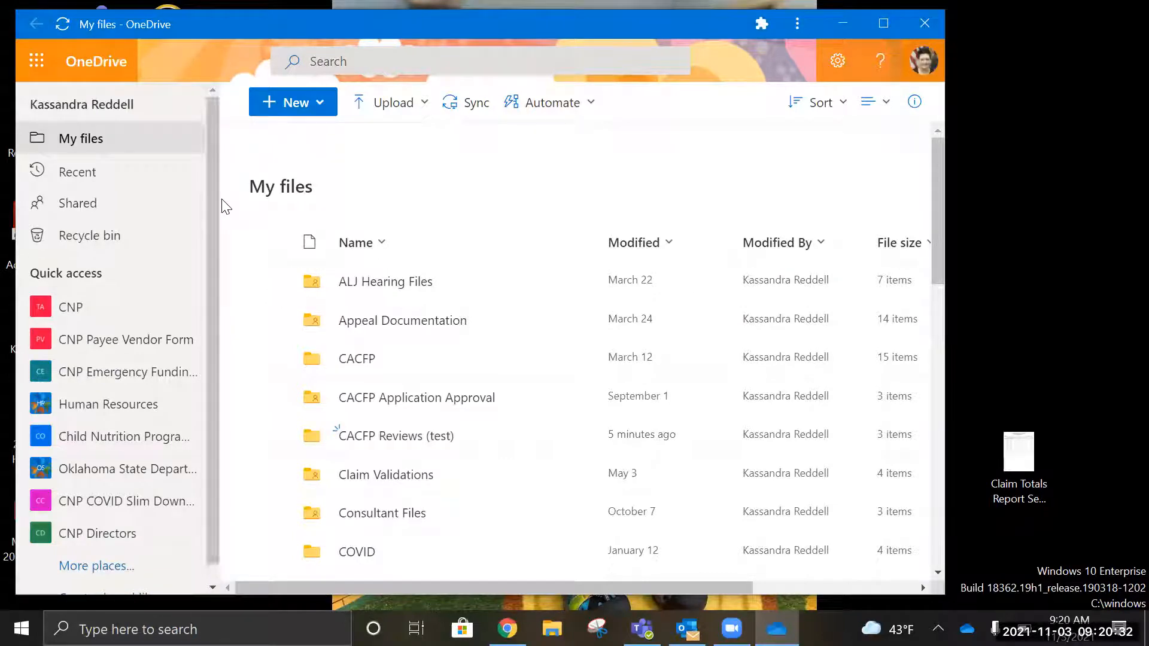
click(925, 24)
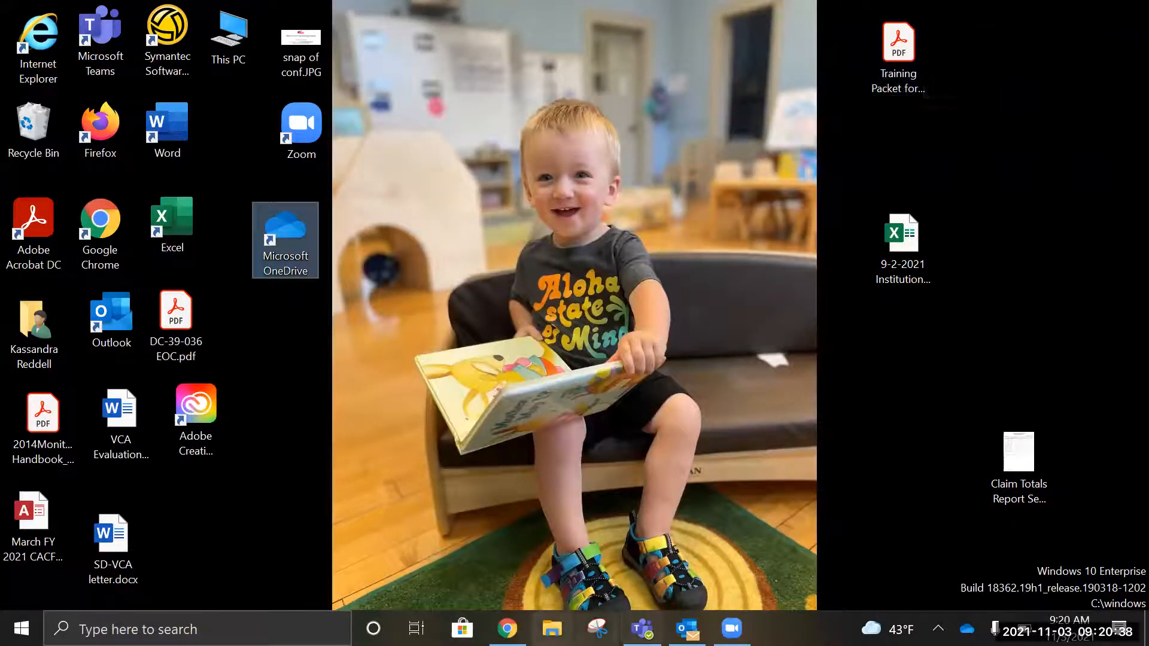
click(551, 628)
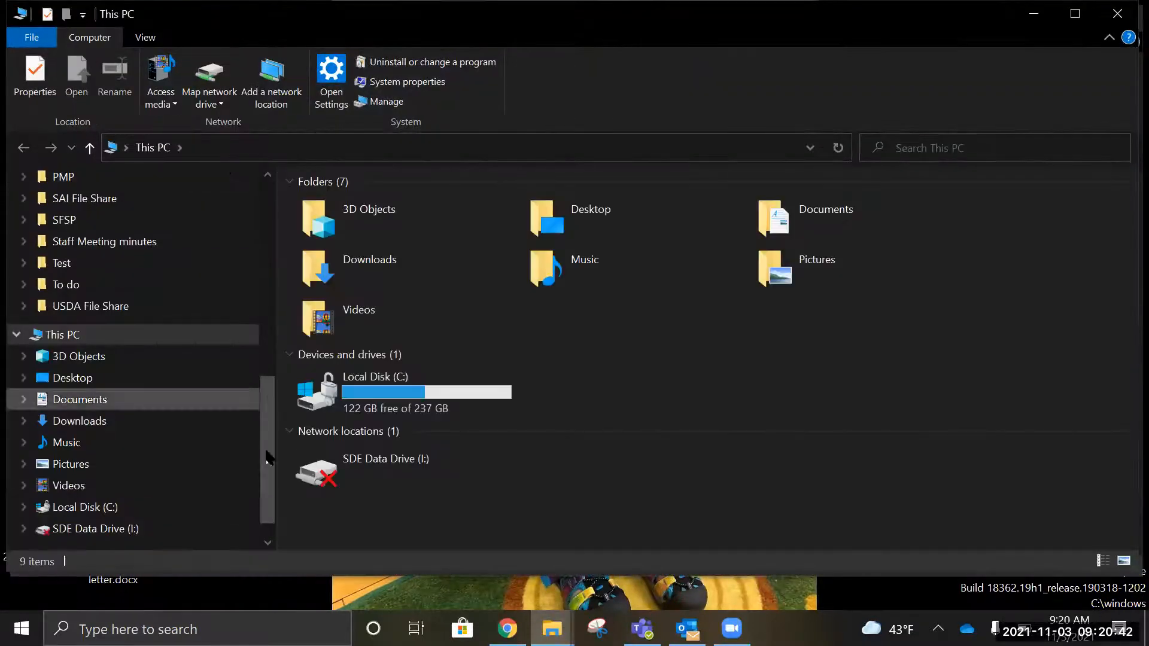
drag(261, 470, 252, 282)
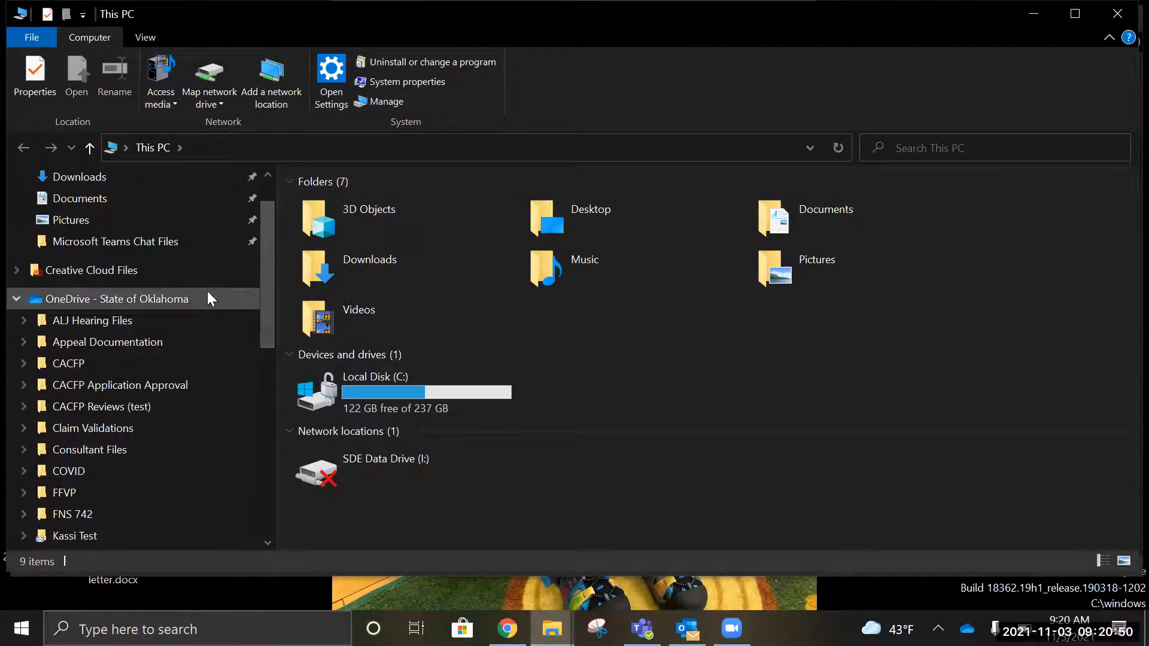
drag(269, 301, 278, 487)
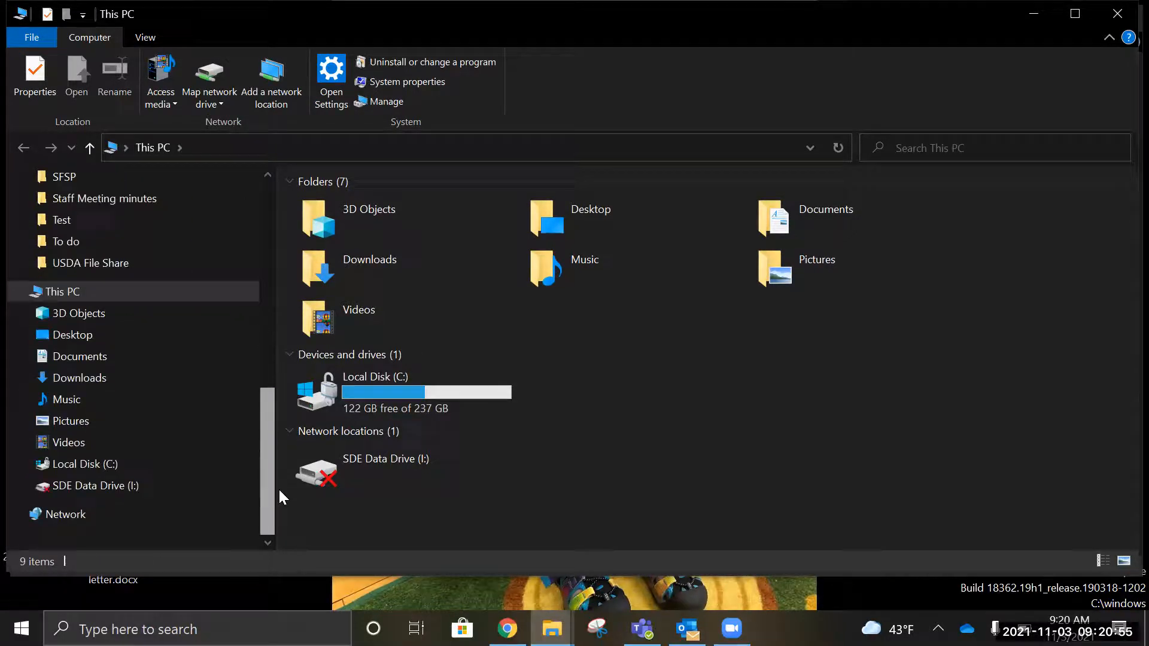
click(166, 354)
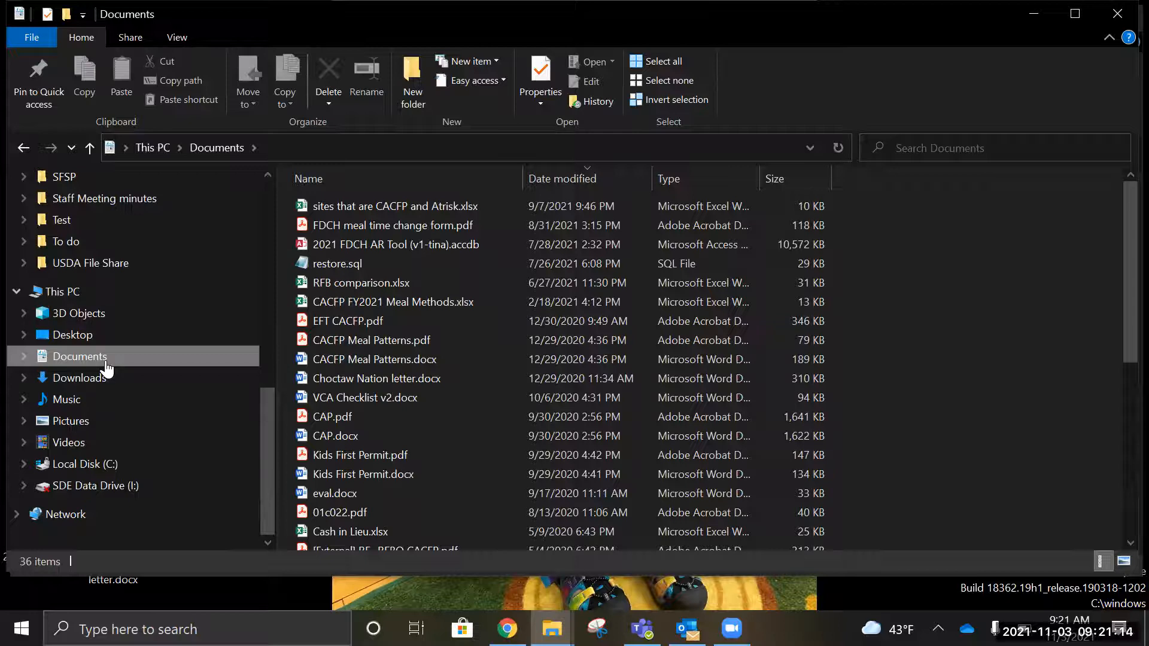
drag(264, 455, 262, 279)
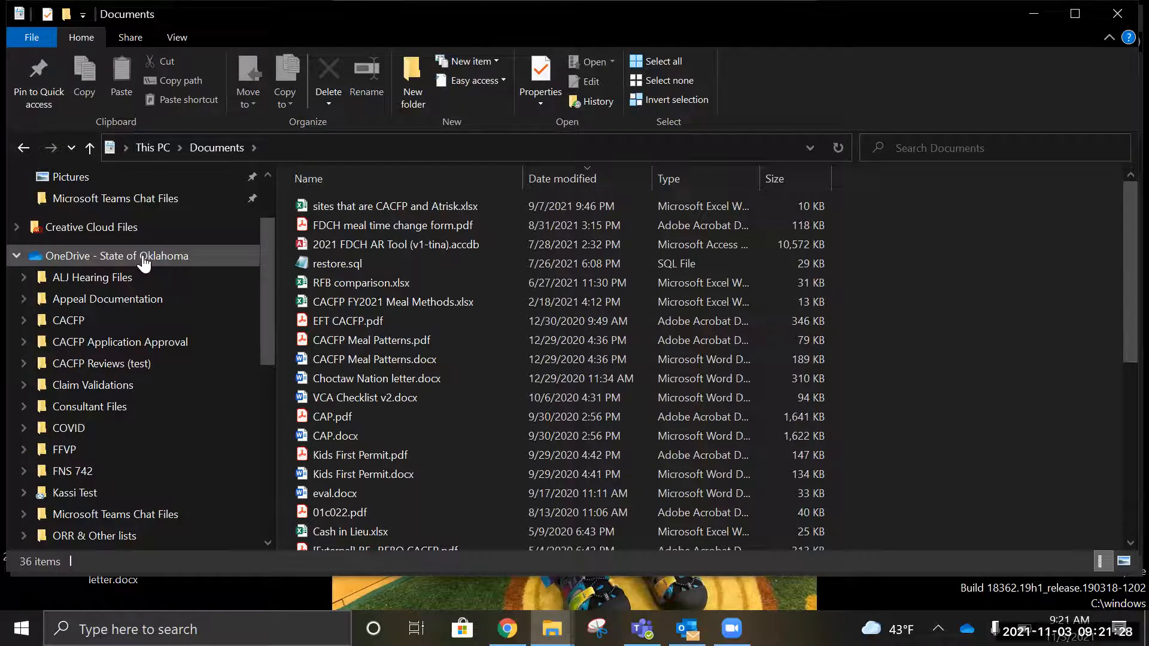
scroll(265, 338, up, 2)
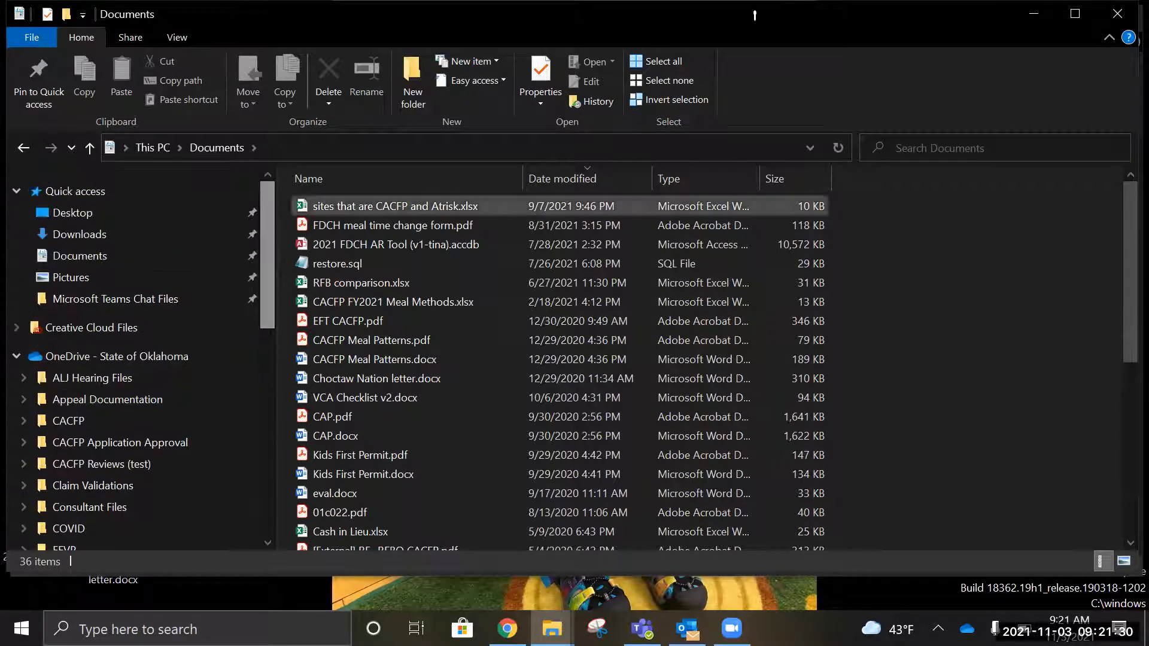
click(1121, 20)
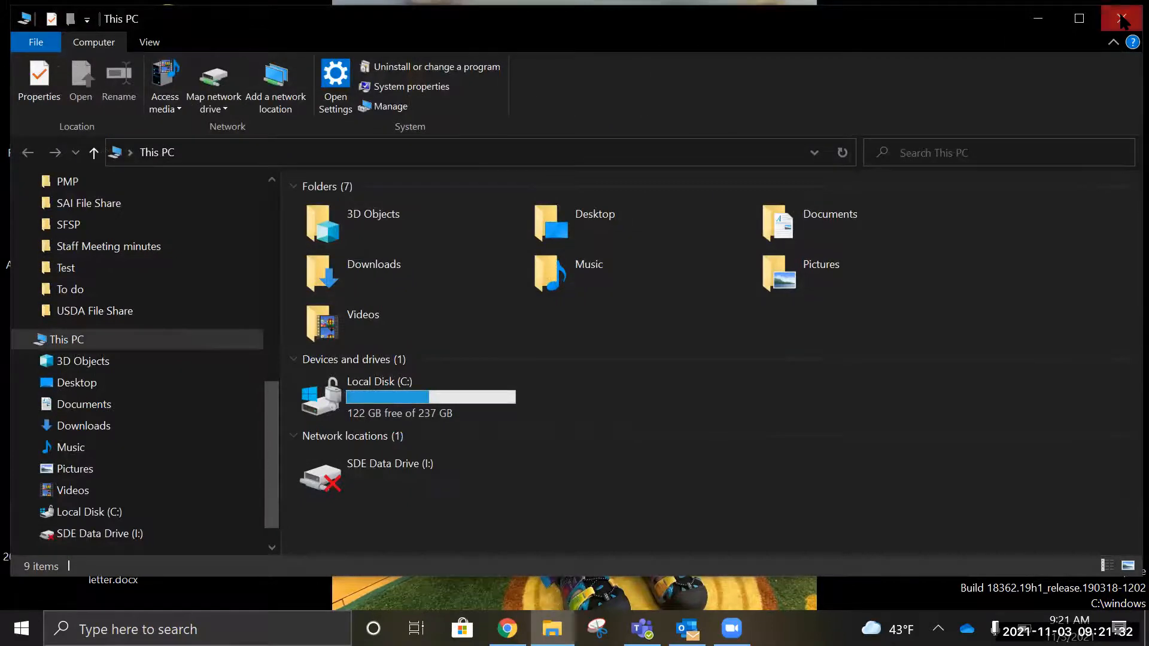
click(1121, 20)
Step: Tidy the OneDrive desktop shortcut and launch Symantec Software Portal
drag(292, 234, 272, 210)
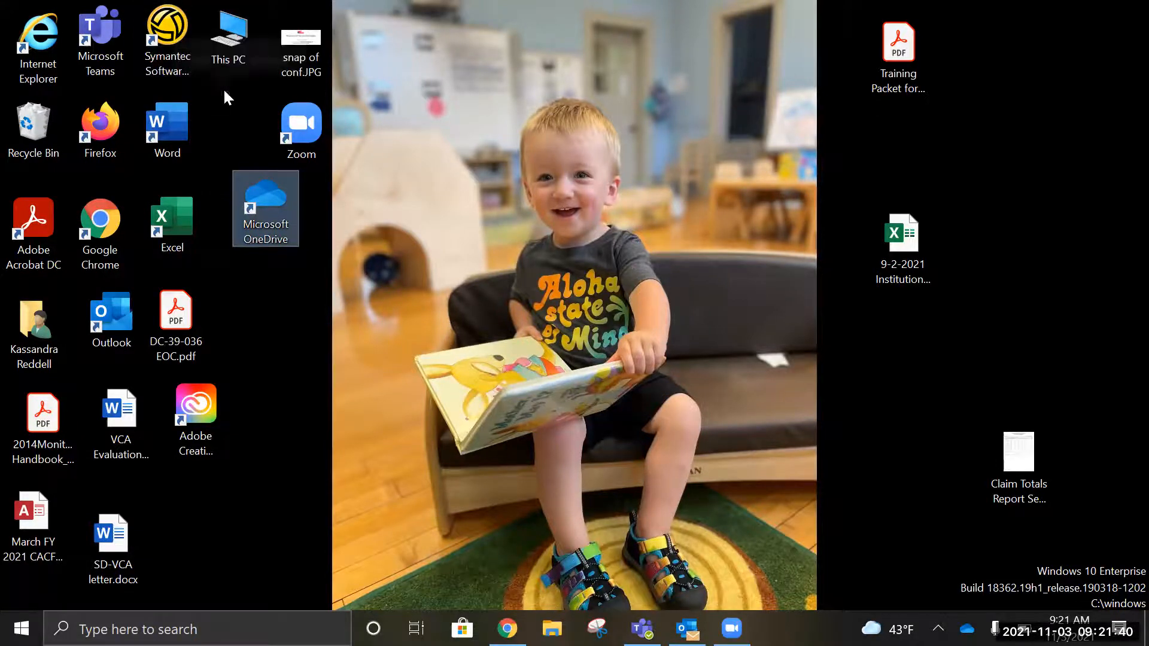
click(182, 63)
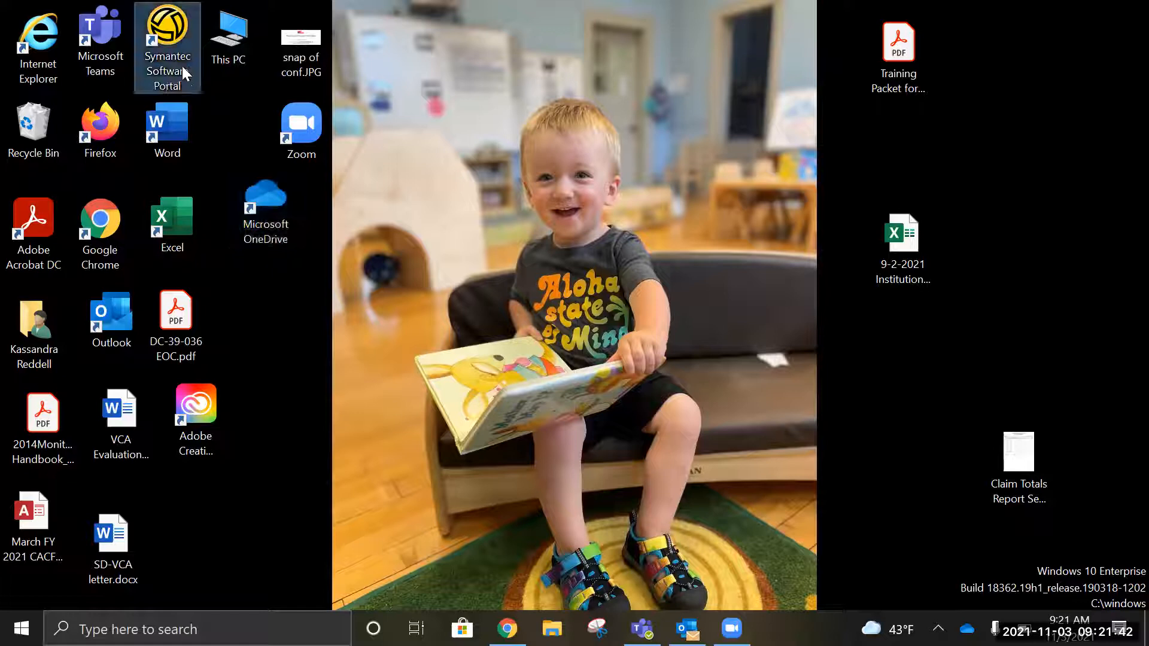
click(168, 28)
double_click(170, 34)
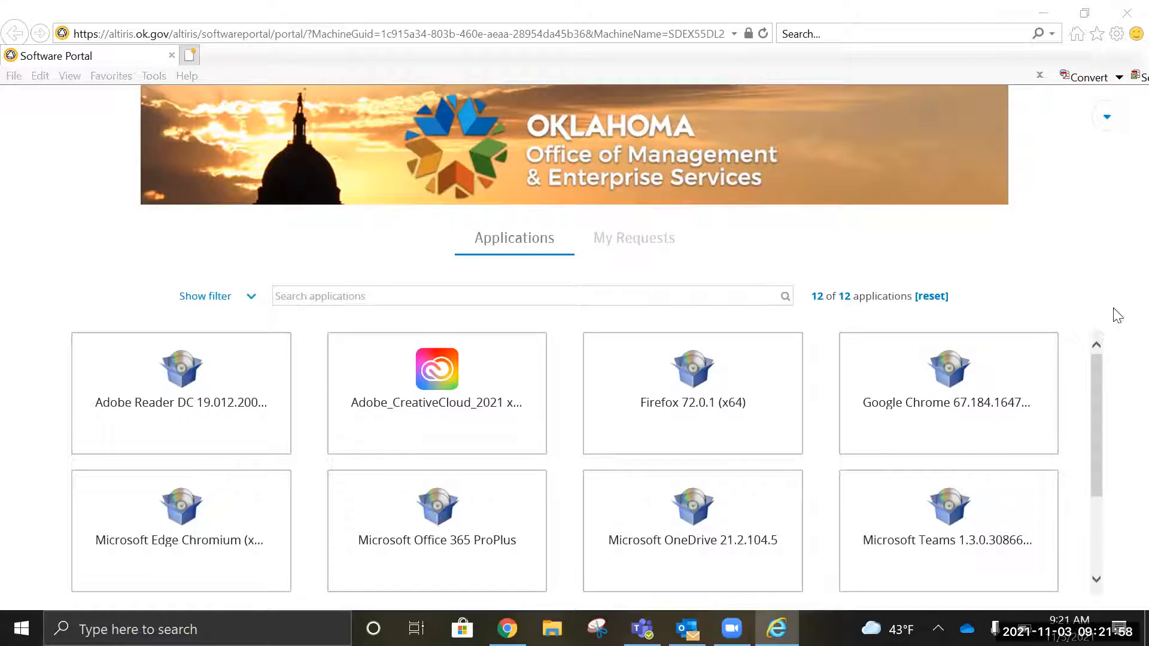
Step: Request installation of Microsoft OneDrive 21.2.104.5 and dismiss the request notice
mouse_move(1096, 424)
mouse_down()
mouse_move(1097, 456)
mouse_move(1096, 436)
mouse_up()
mouse_move(1020, 536)
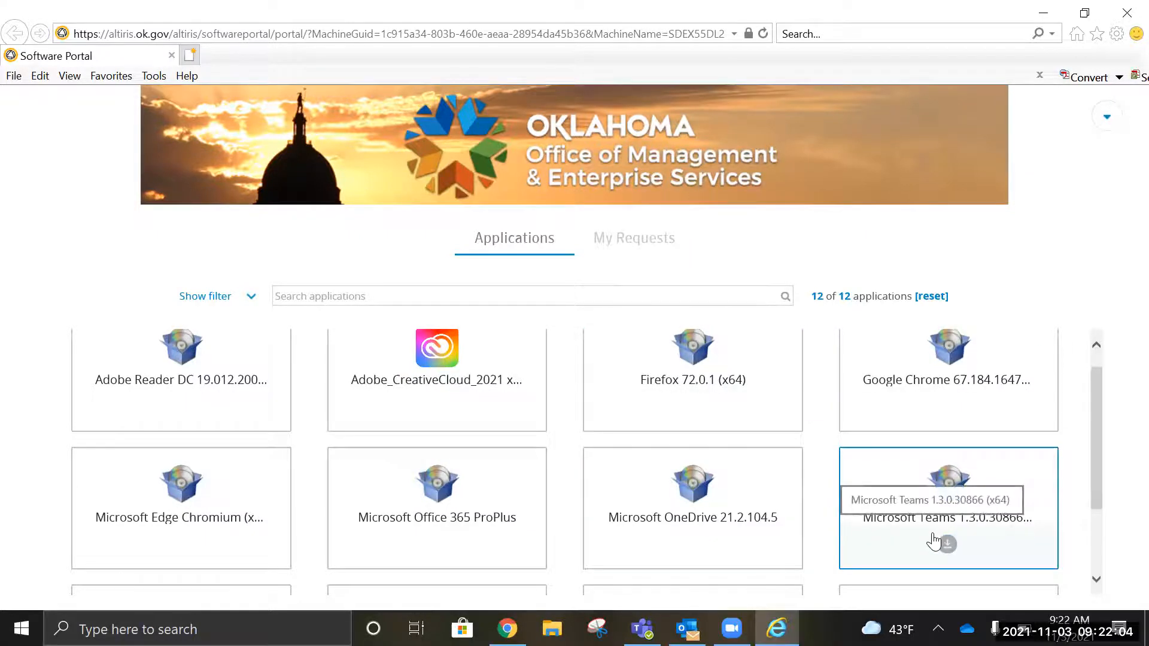
mouse_move(687, 488)
drag(1095, 400, 1090, 453)
mouse_move(417, 427)
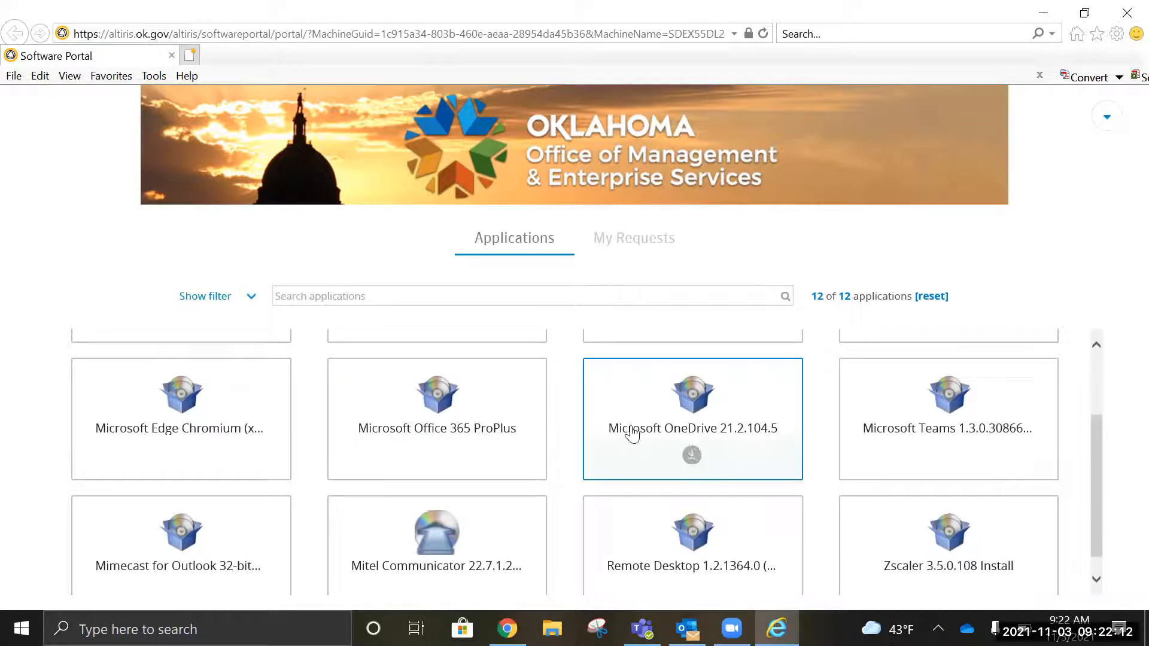
click(693, 455)
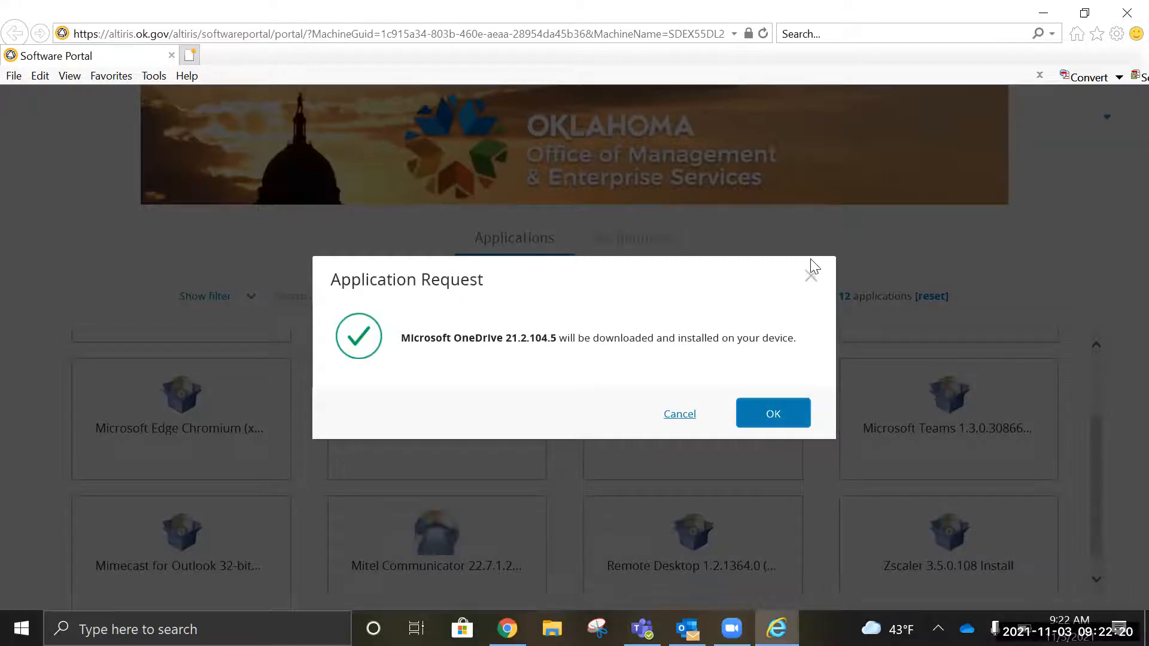
click(811, 275)
Step: Open the Application Details for Microsoft OneDrive 21.2.104.5
click(708, 399)
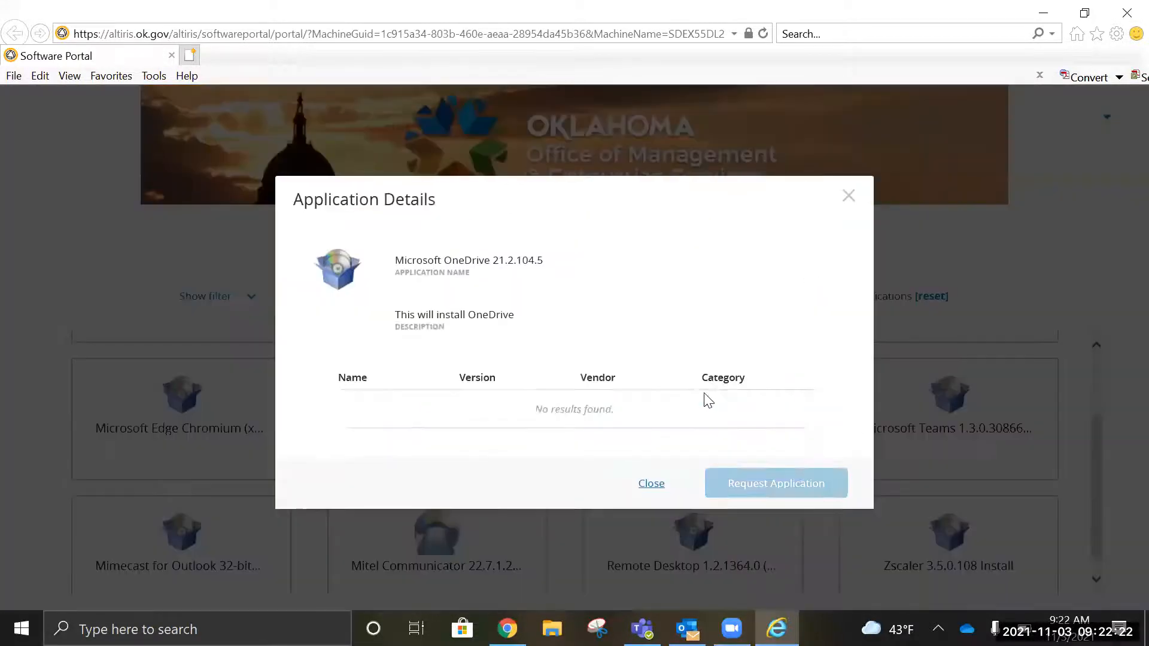
click(849, 202)
click(667, 437)
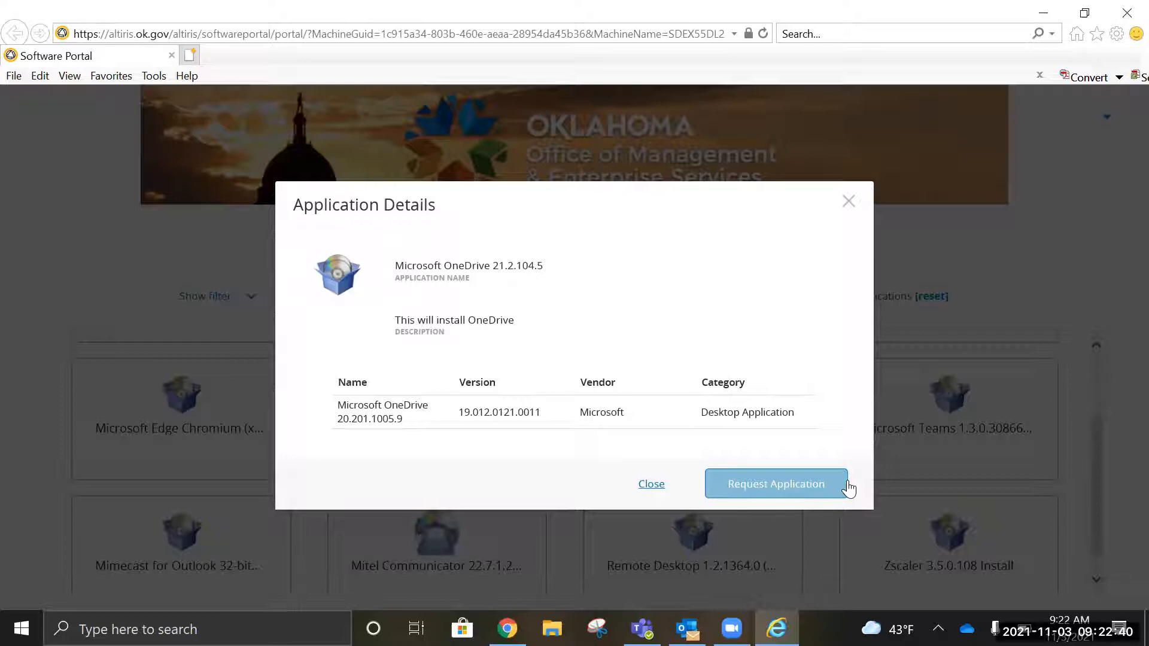
Step: Close OneDrive details, review Mimecast for Outlook 32-bit 7.8.1.169 details, then switch to Outlook
click(848, 202)
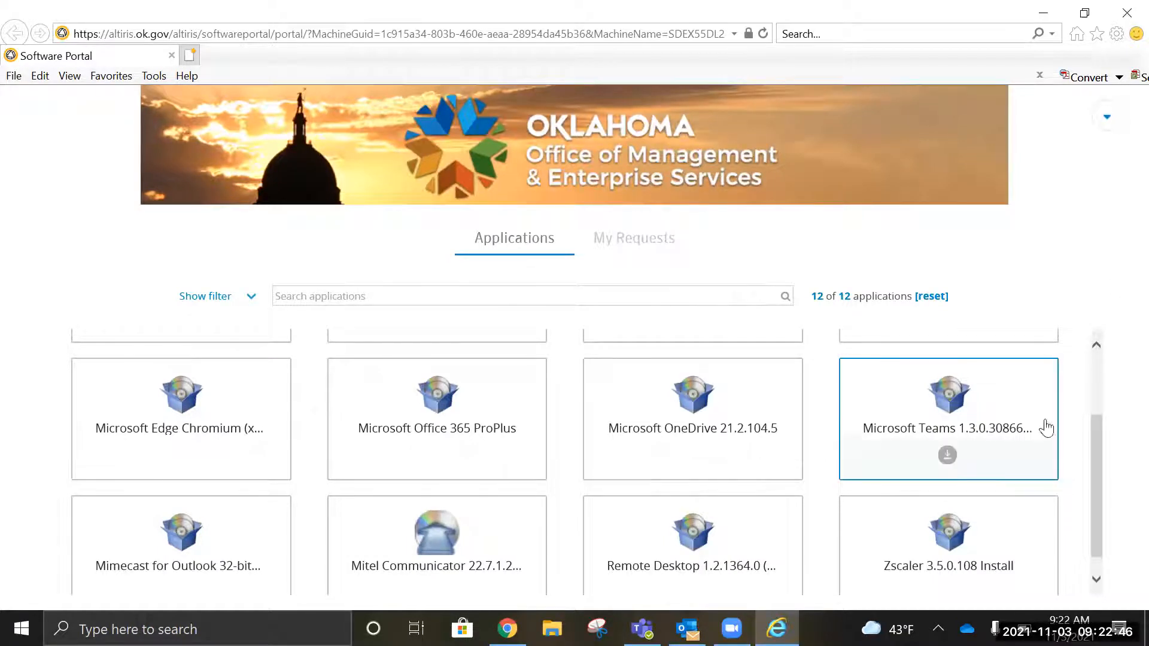
scroll(1099, 428, down, 1)
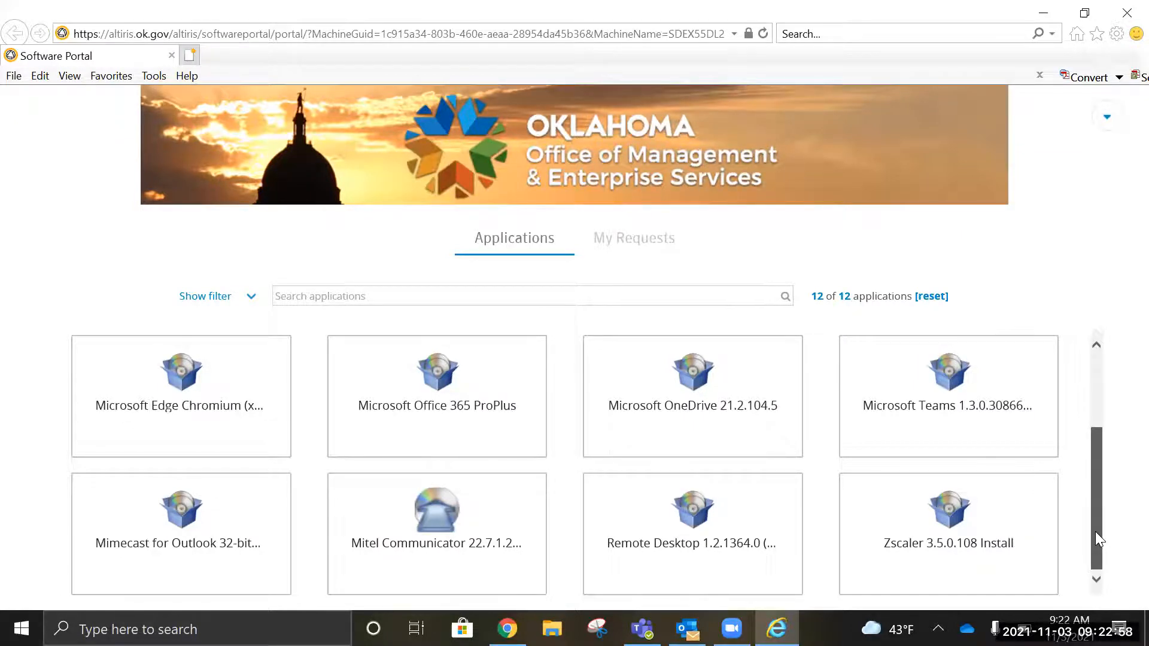
mouse_move(218, 564)
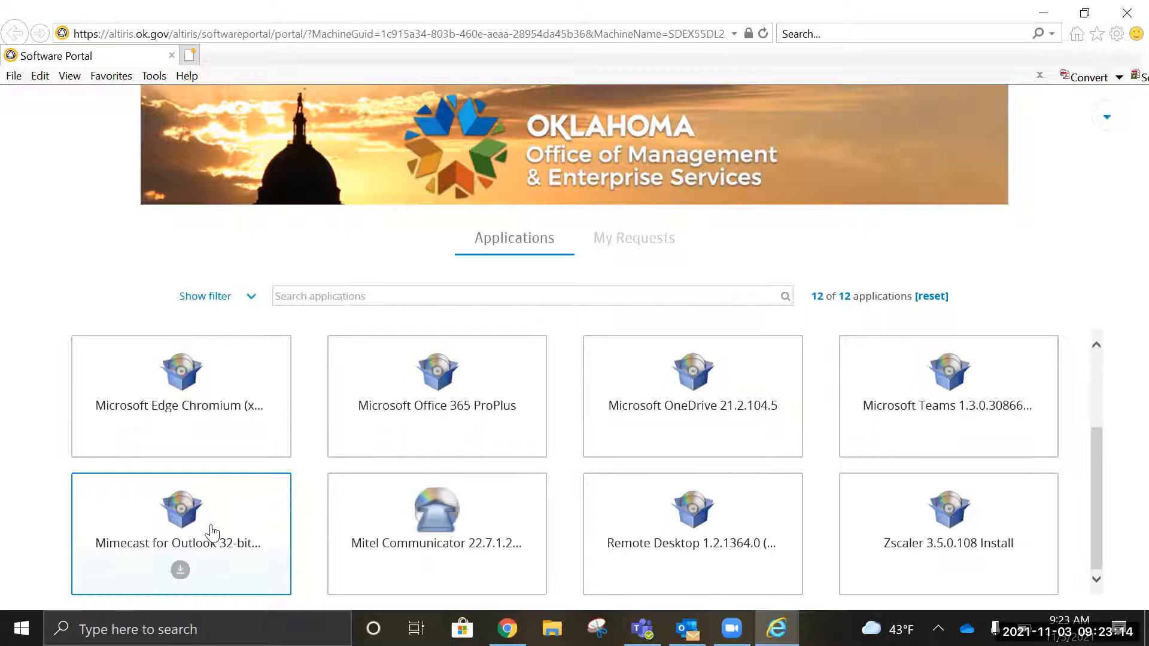
click(212, 532)
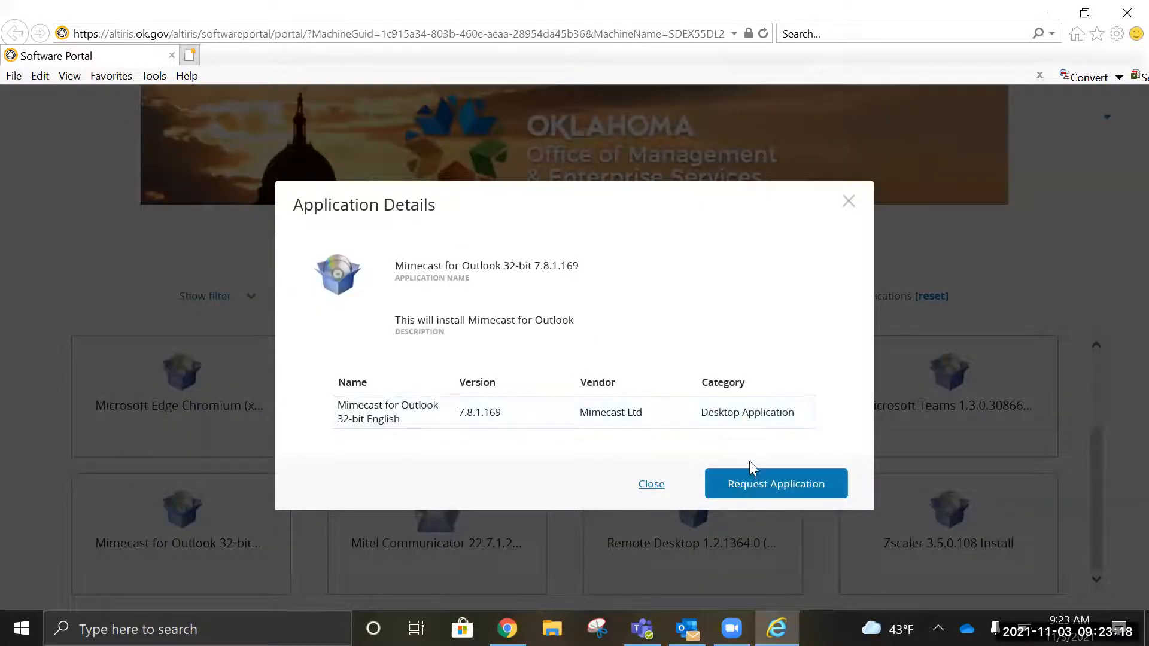
click(851, 204)
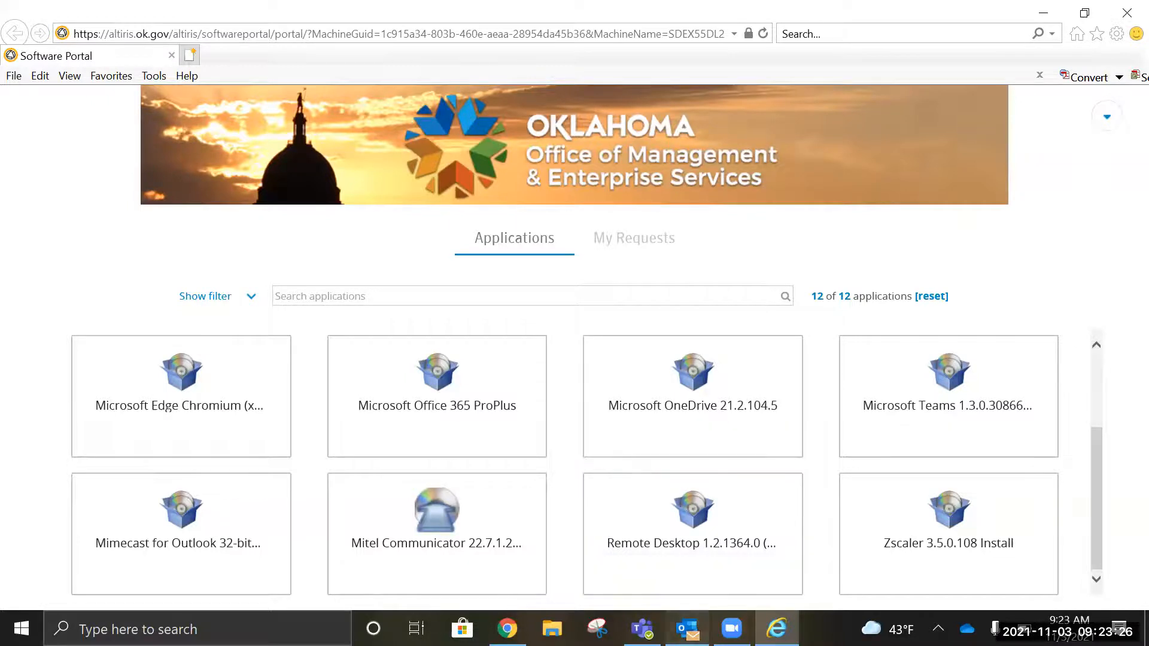
click(688, 628)
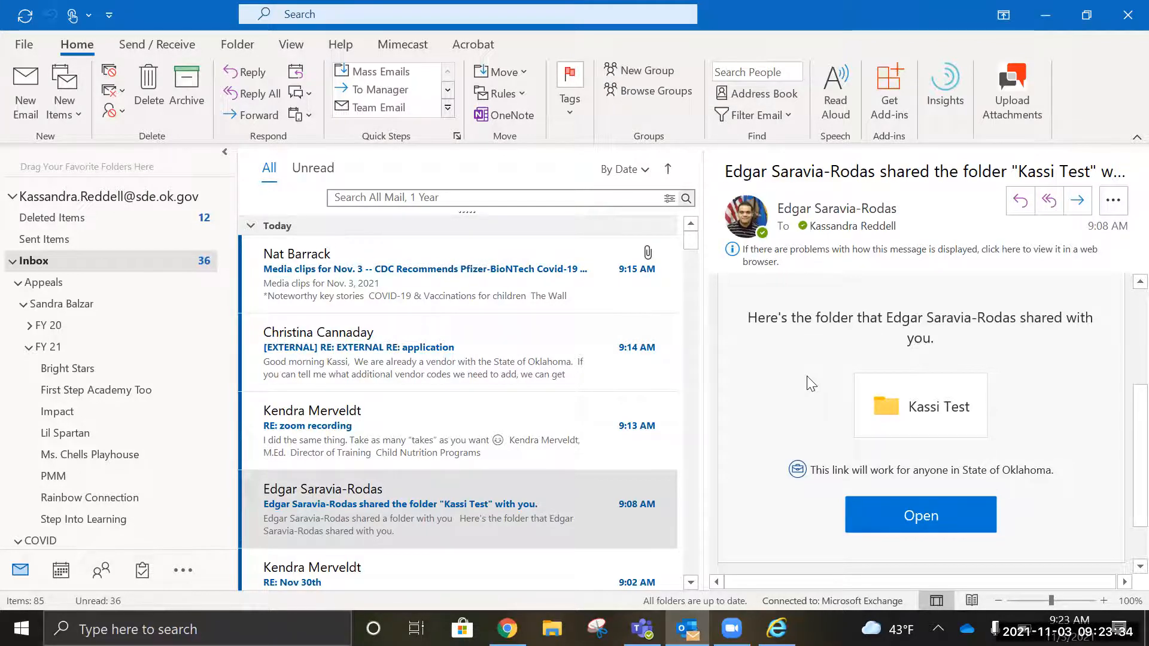
Step: Show the Mimecast tab in the Outlook ribbon
click(402, 44)
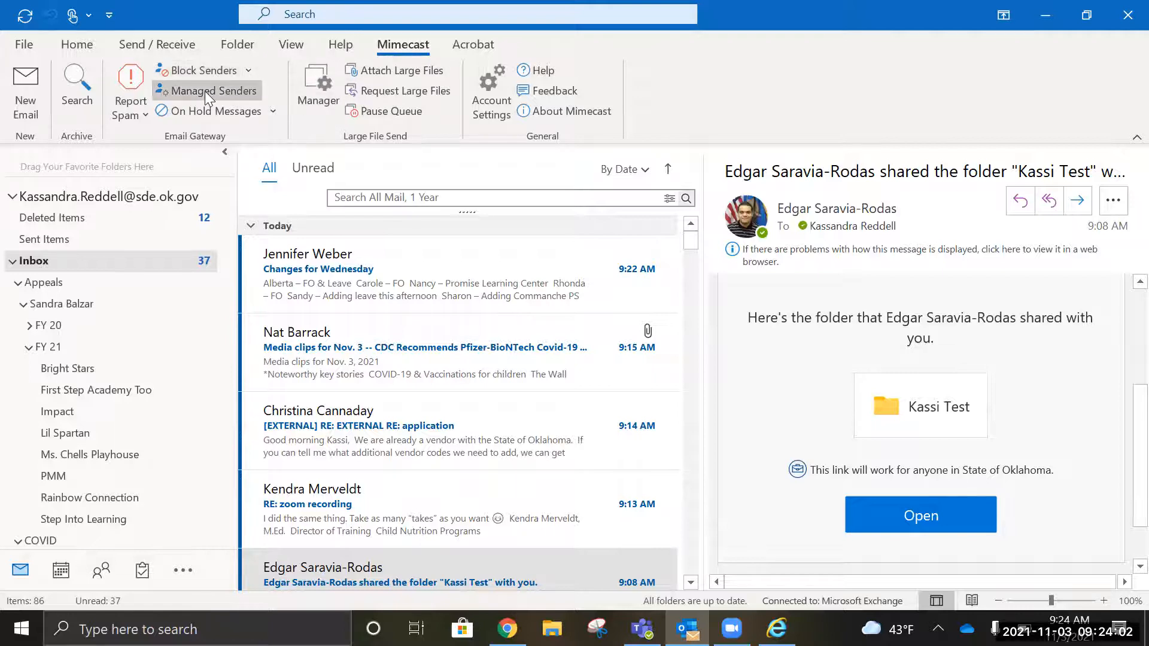
Step: Open Mimecast's On Hold Messages list, widen it, and view the held voice message email
click(206, 113)
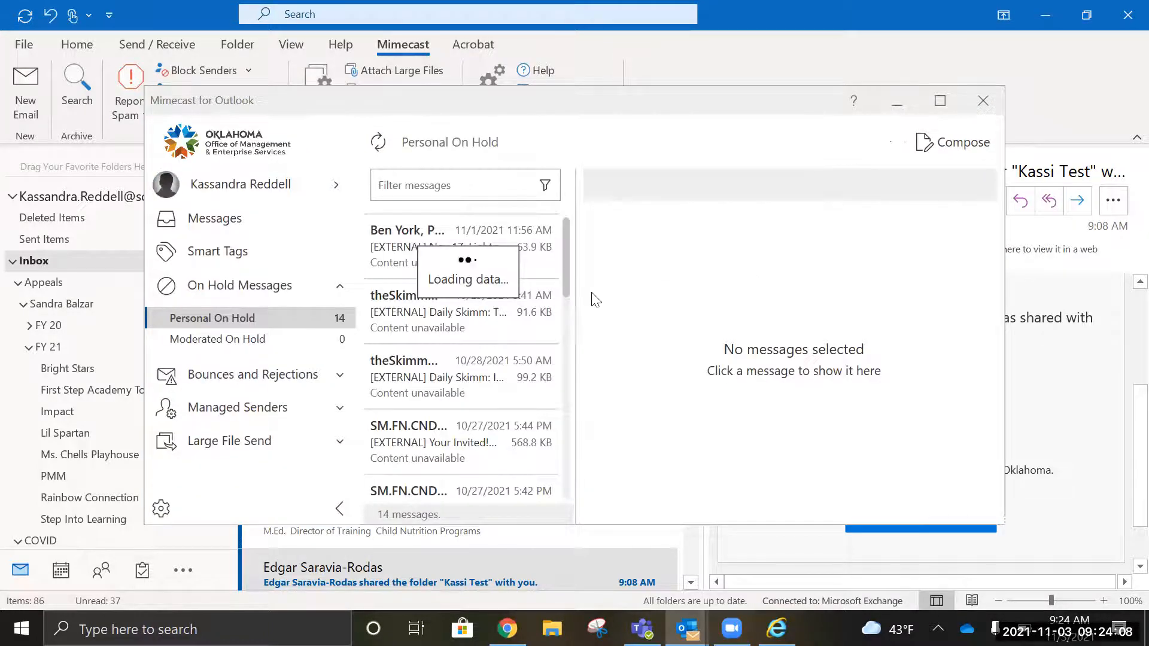
drag(575, 314, 712, 320)
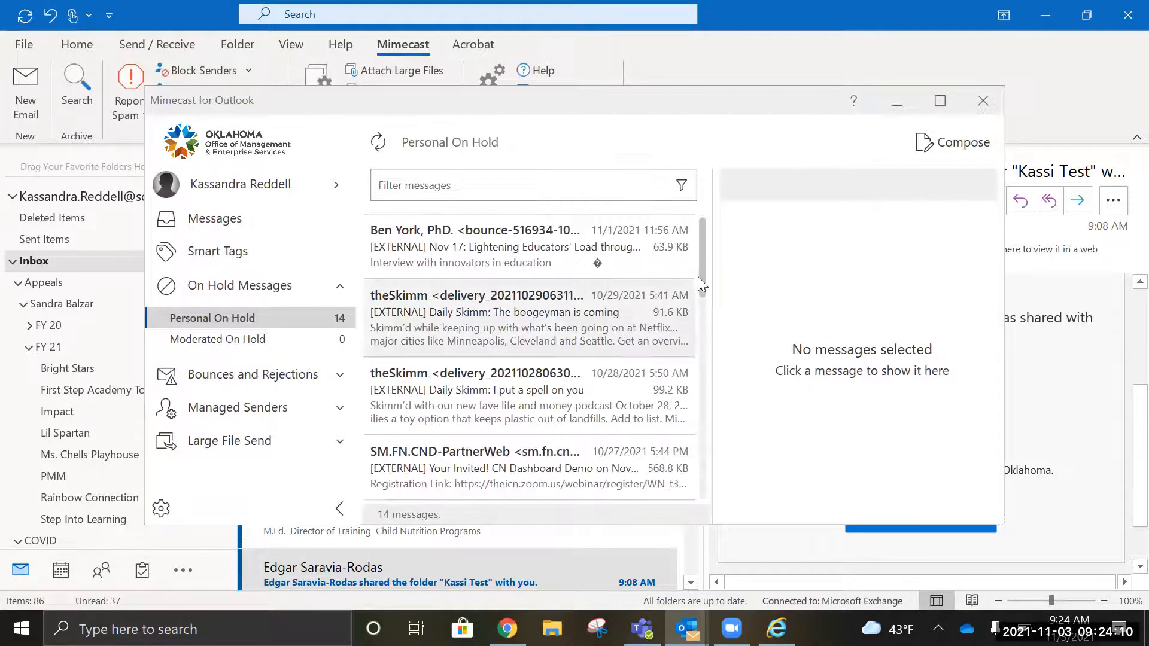
scroll(688, 389, down, 5)
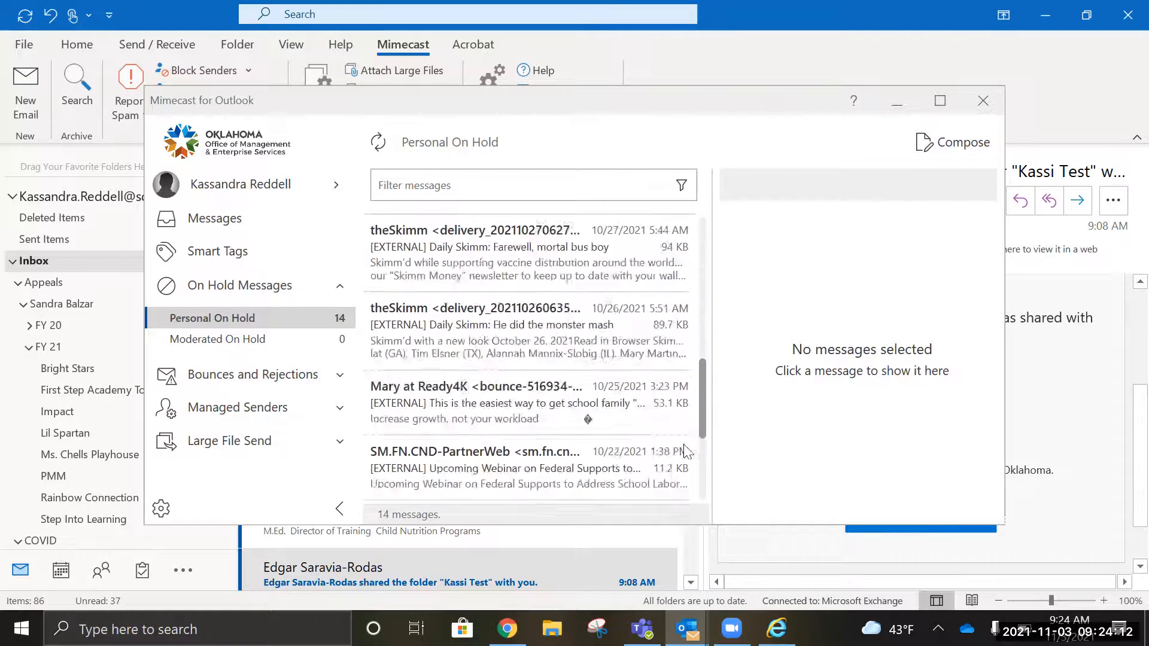
scroll(686, 450, down, 3)
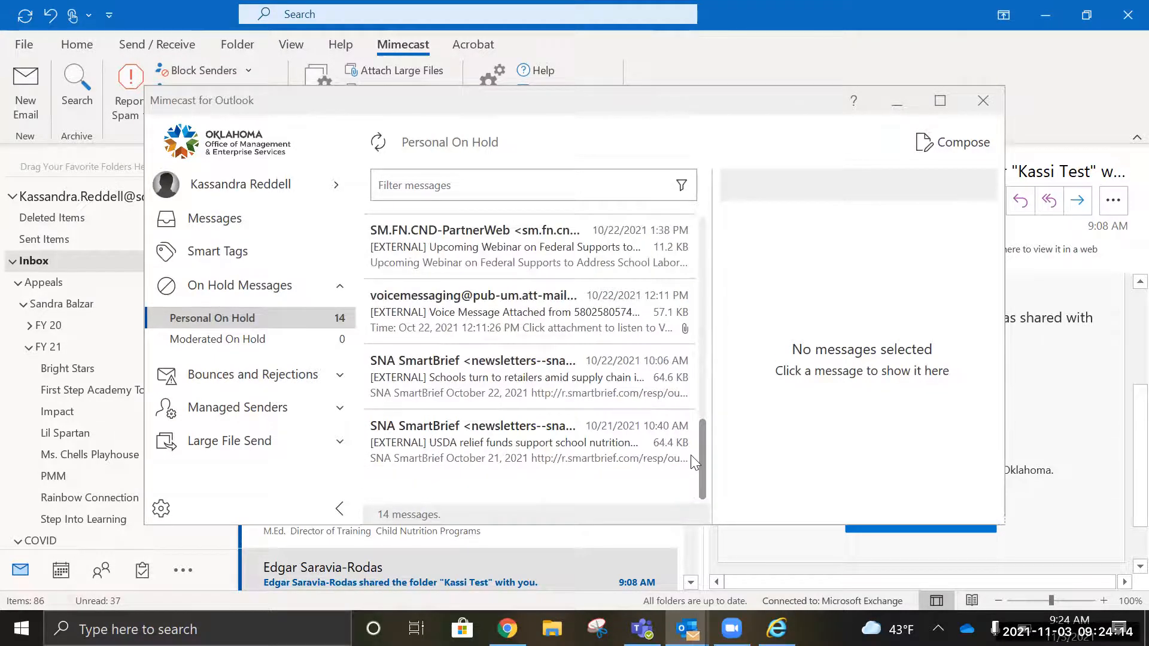
click(579, 326)
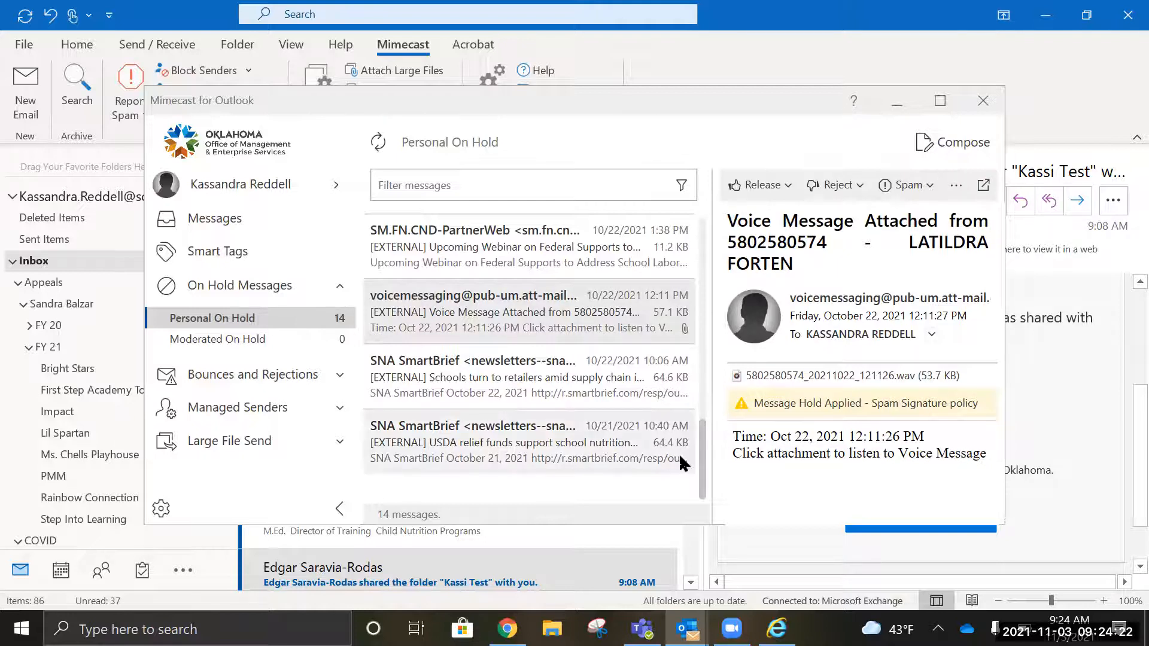
Step: Release the CN Dashboard Demo invitation to the inbox and close the Mimecast window
drag(704, 478, 705, 364)
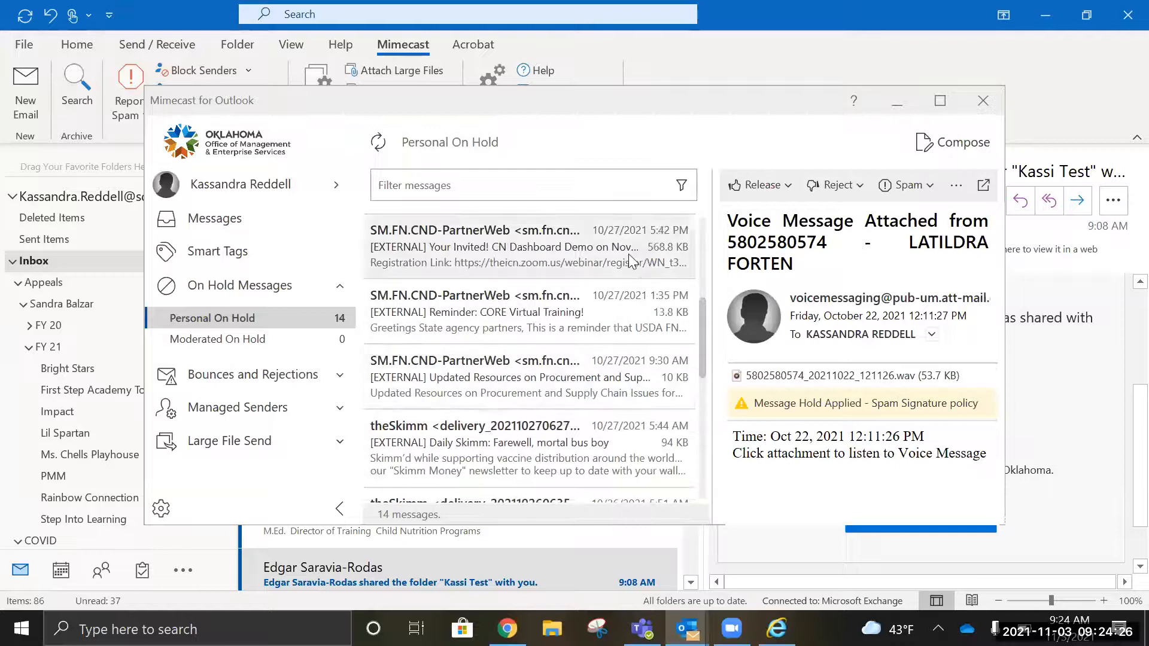
click(506, 261)
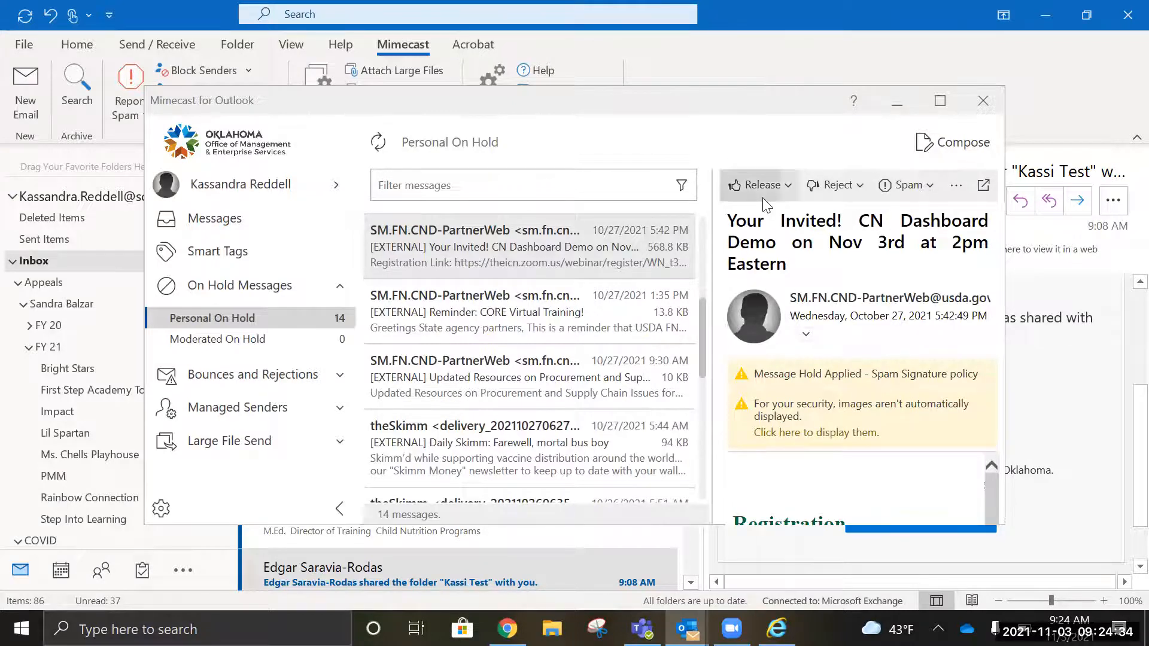
click(783, 191)
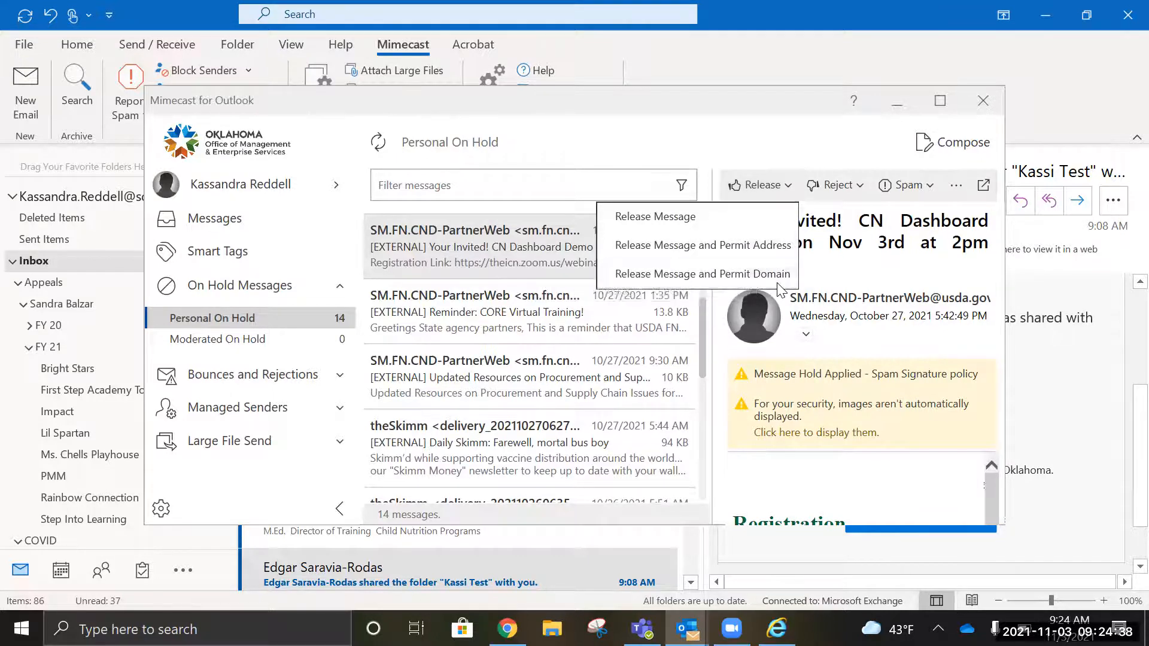
click(755, 274)
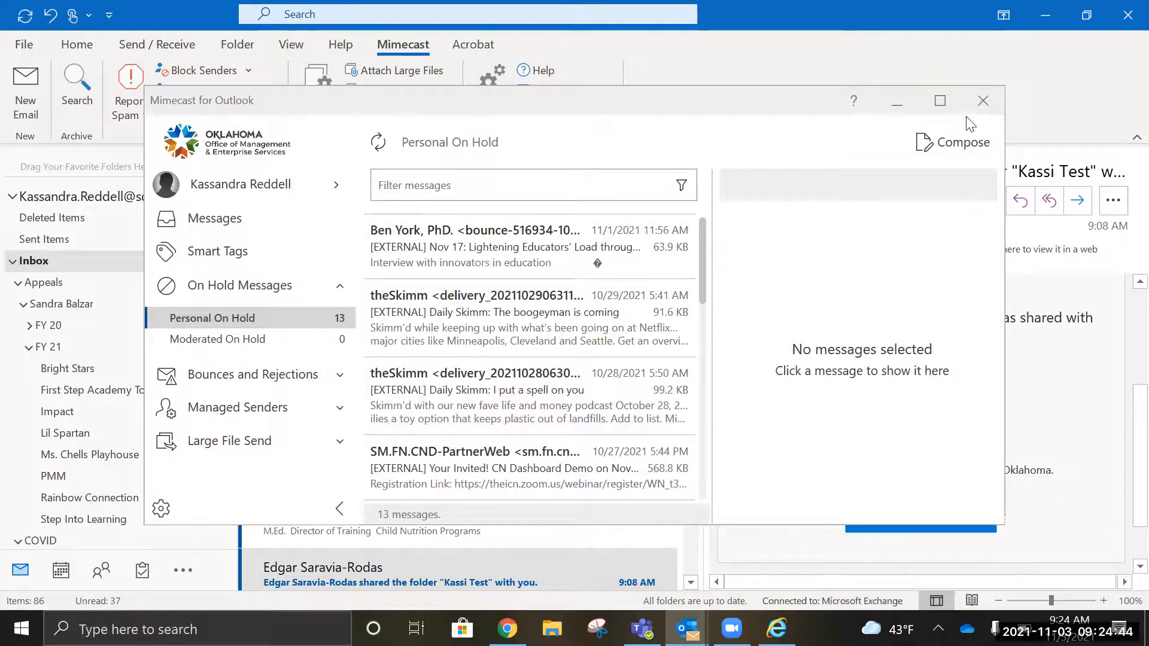
click(984, 101)
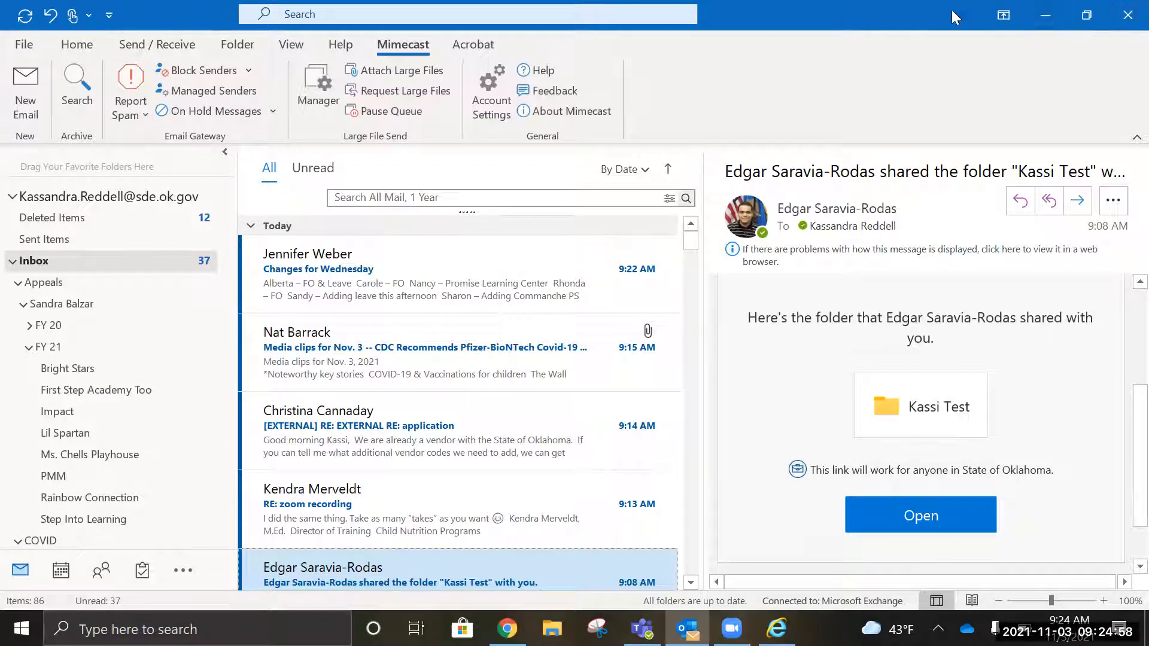
Step: Minimize Outlook, close the Software Portal browser, and shift the Zoom and OneDrive desktop shortcuts left
click(1044, 11)
click(1120, 12)
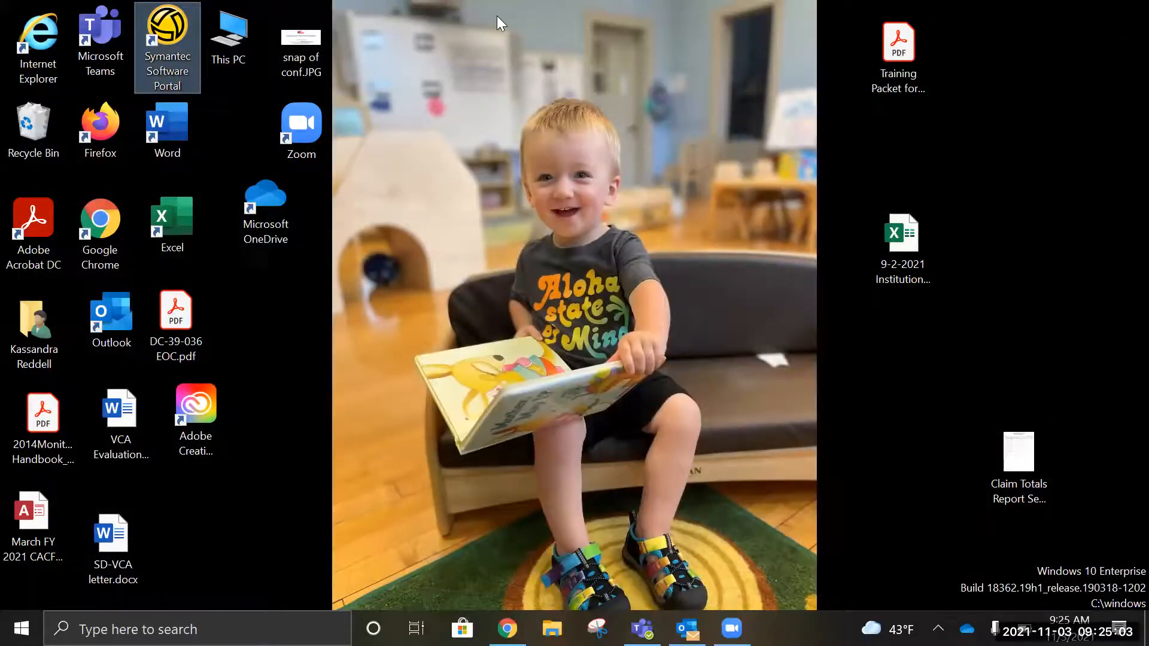
drag(315, 138, 261, 141)
drag(267, 207, 242, 208)
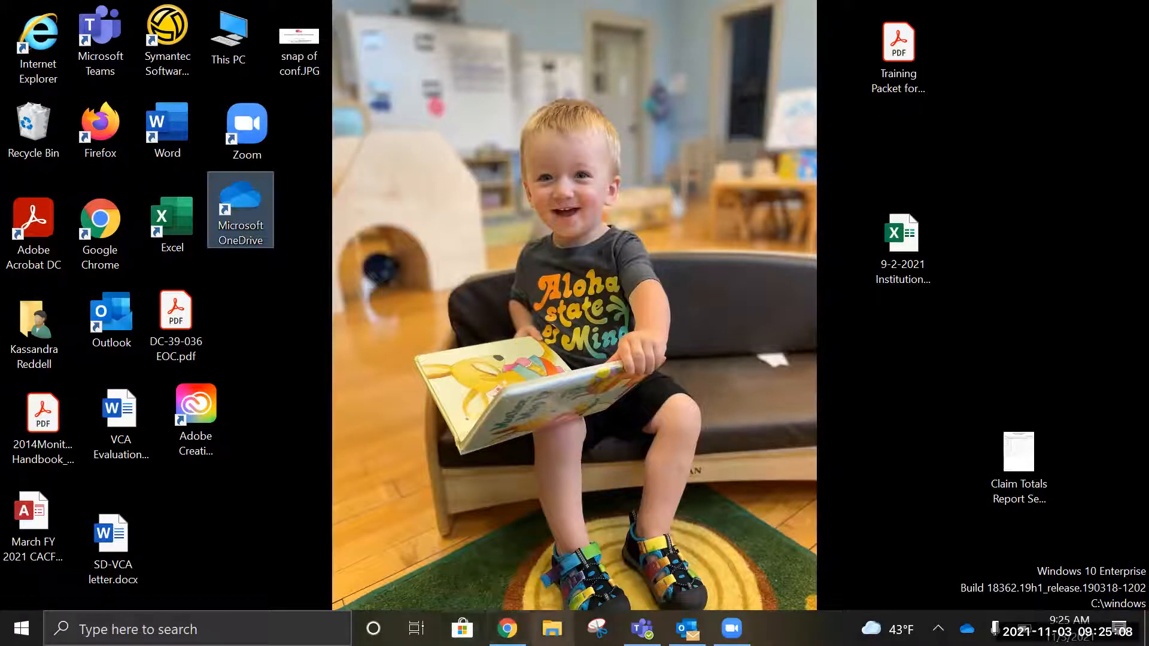
Step: Open File Explorer at the OneDrive - State of Oklahoma folder
click(552, 629)
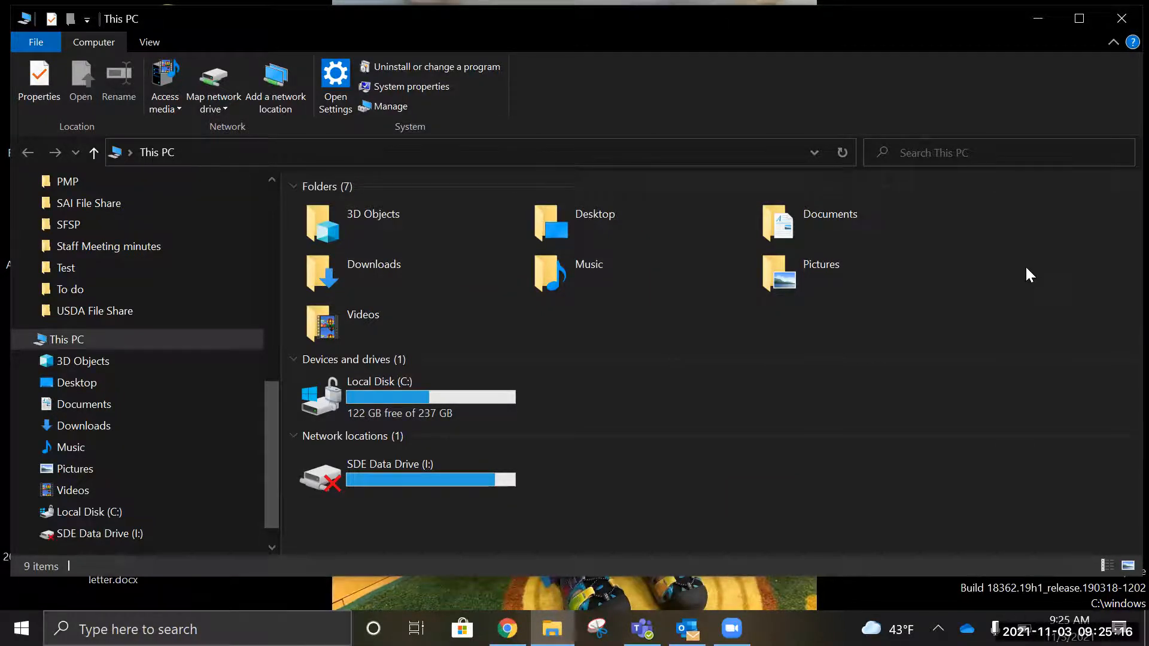
drag(269, 465, 263, 321)
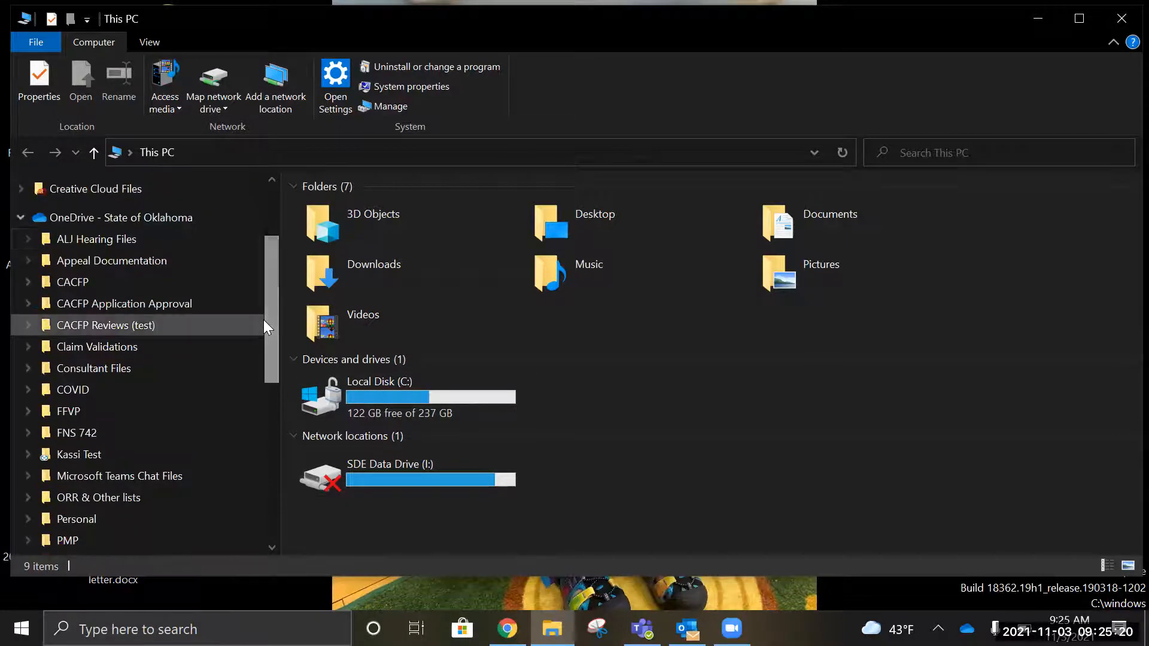
click(21, 218)
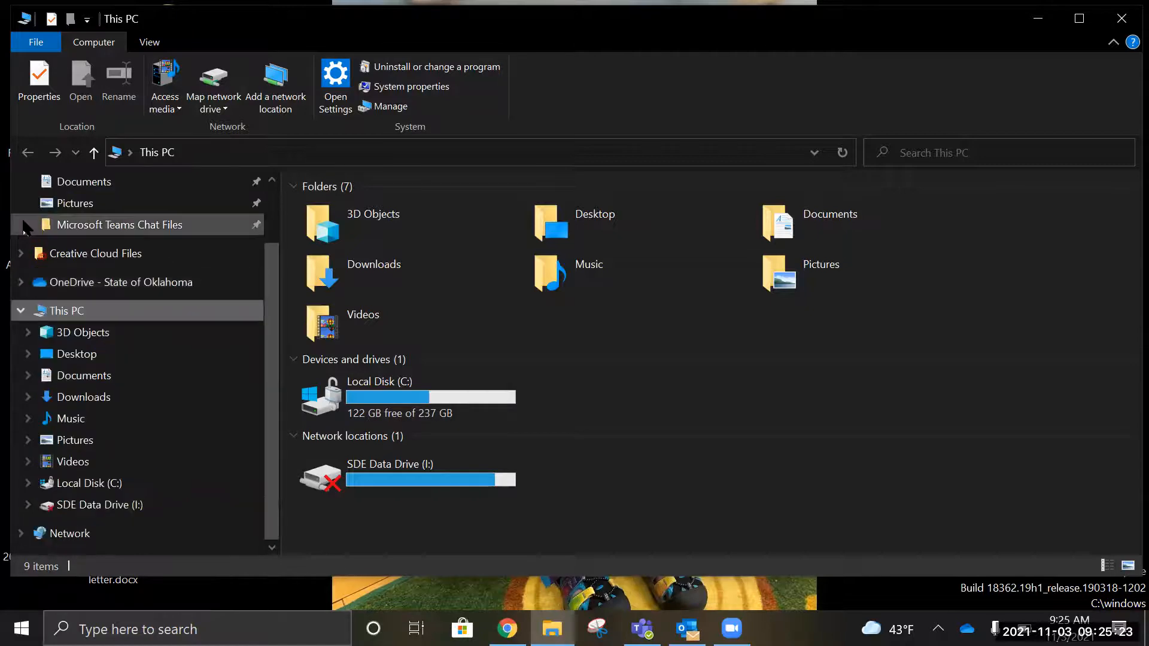
click(90, 284)
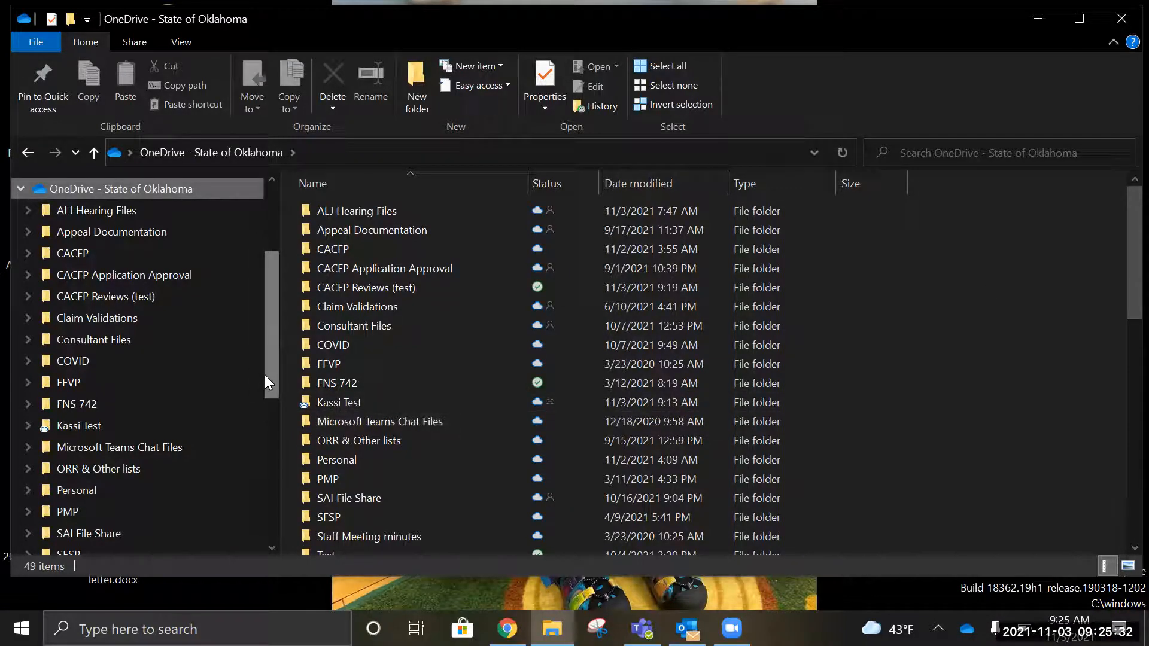
Step: Open Consultant Files, confirm OneDrive is up to date, and close File Explorer
drag(267, 374, 267, 346)
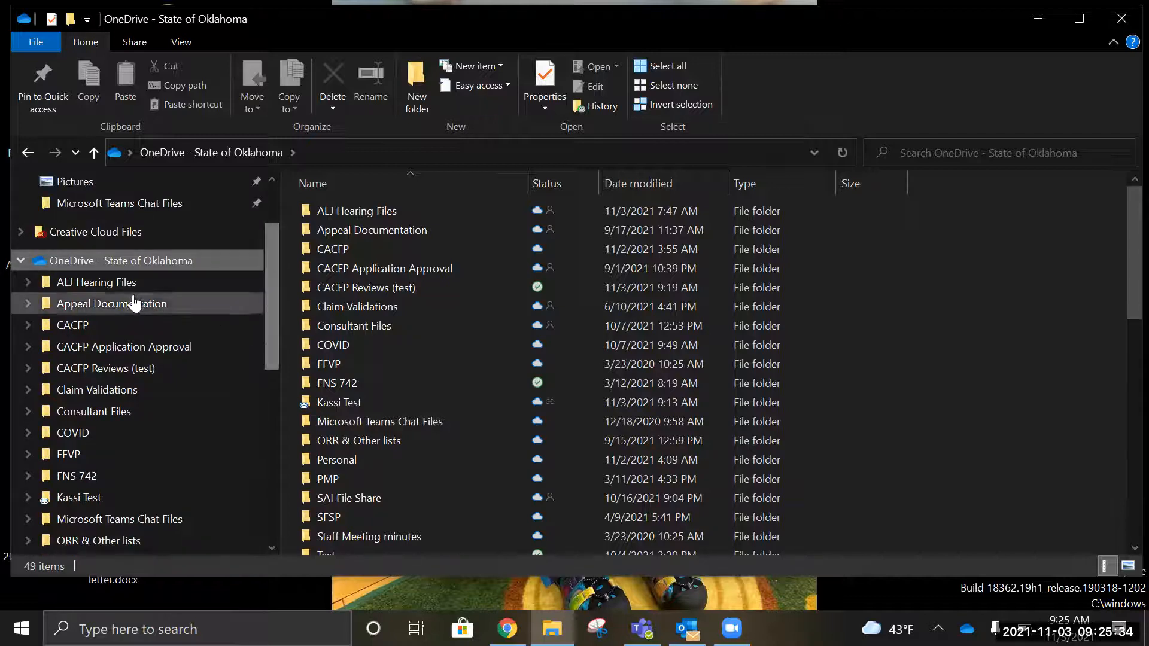
click(129, 416)
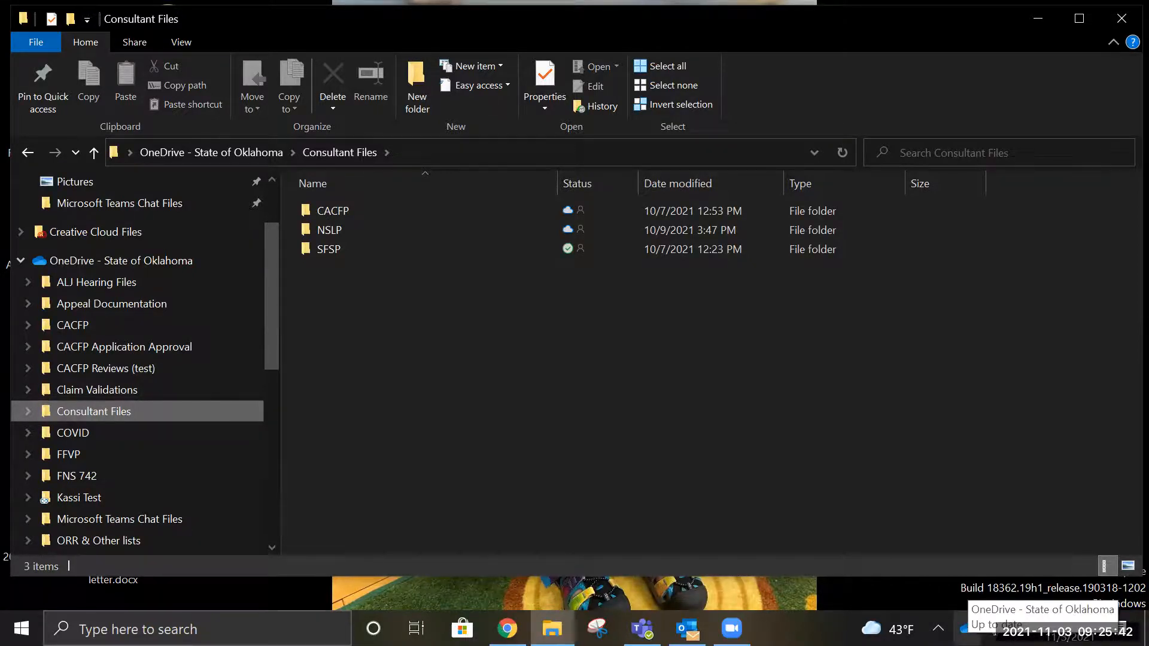
click(966, 628)
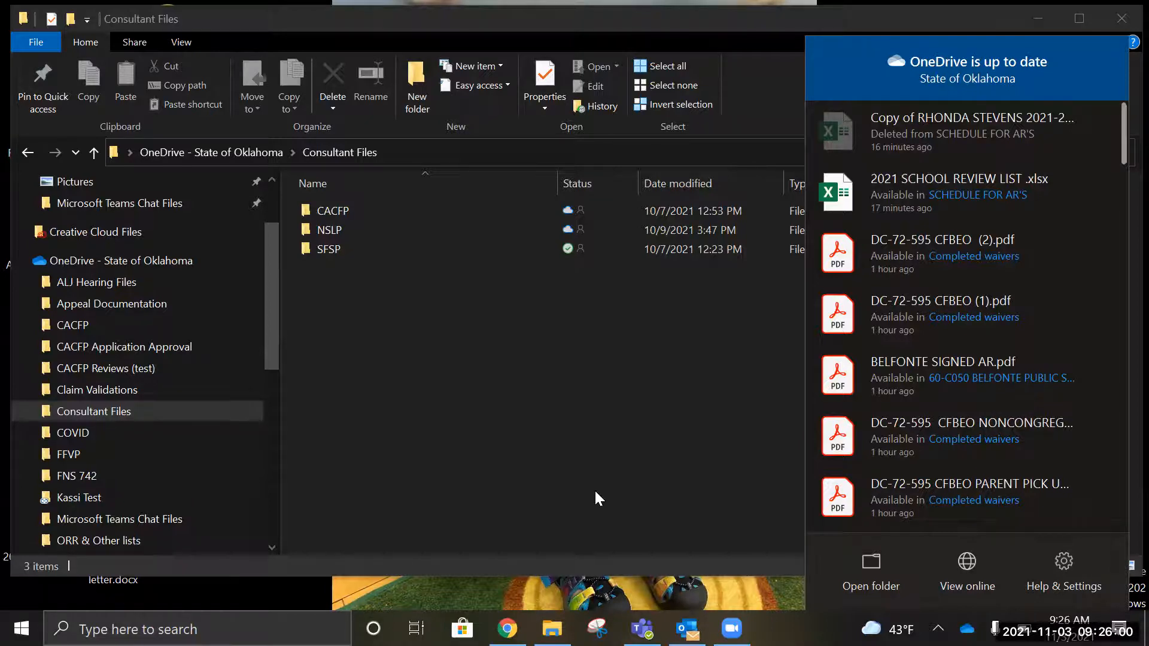
click(573, 447)
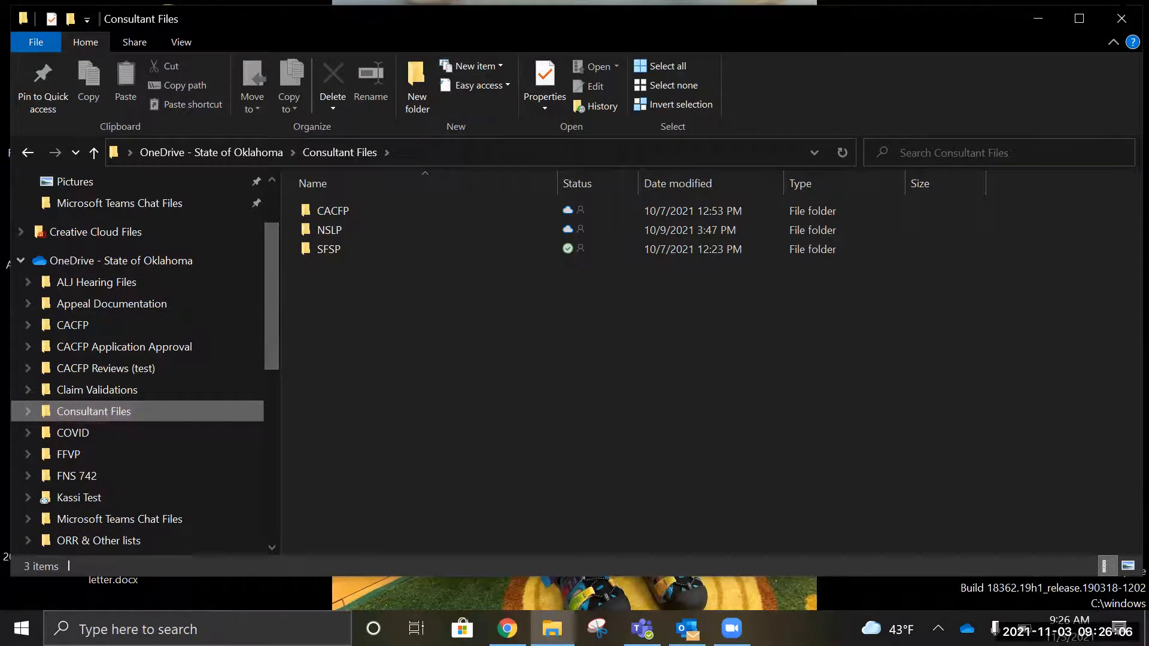
click(1121, 22)
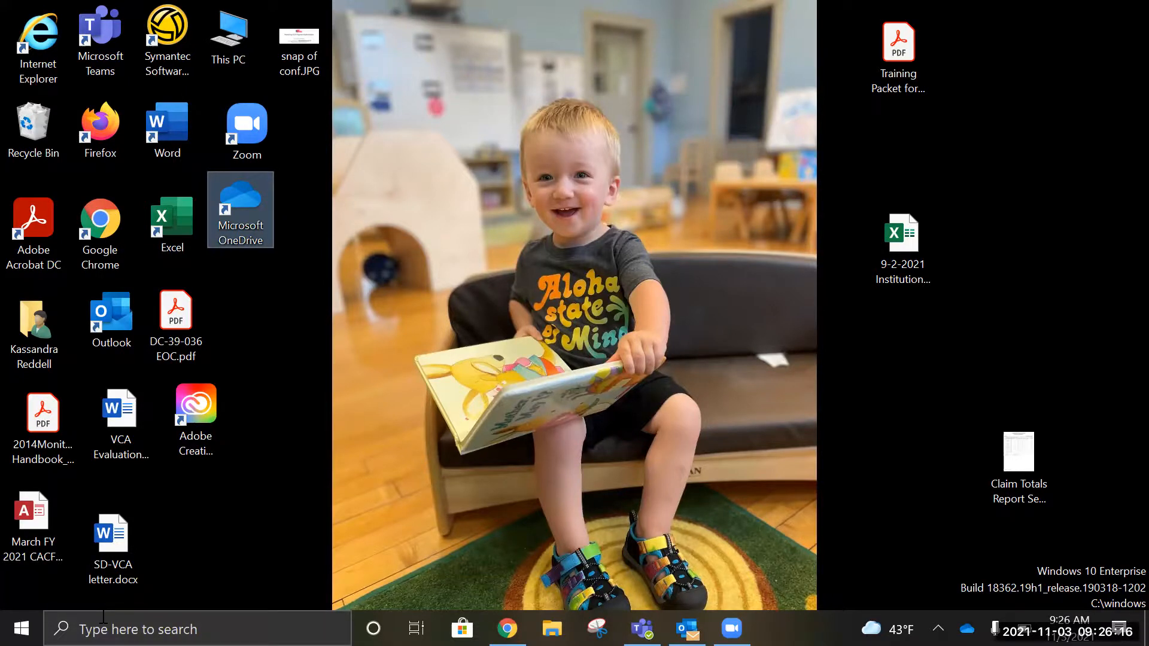
Step: Deselect the OneDrive shortcut by clicking empty desktop space
click(787, 390)
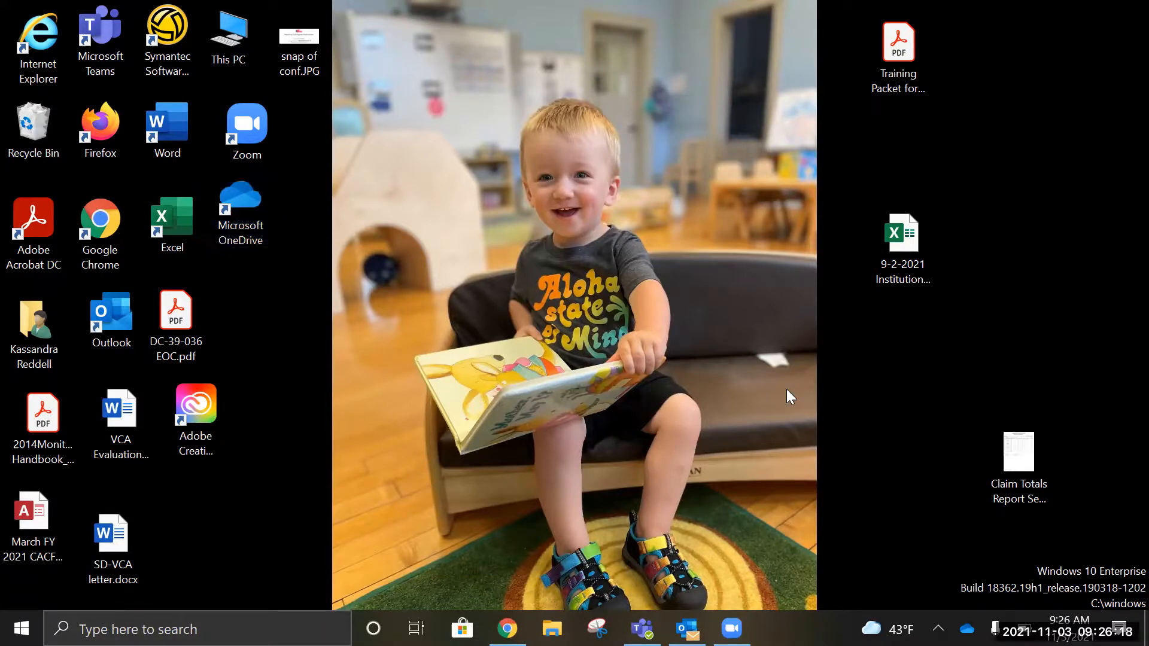